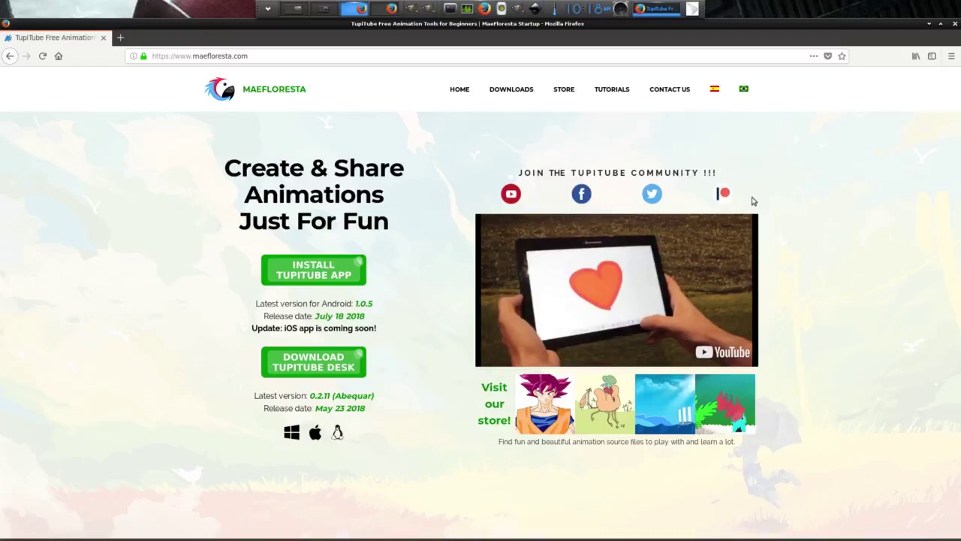
- Move from the TupiTube page in Firefox to the desktop showing the Scene01 photo folder
{"action": "left_click", "coordinate": [300, 11]}
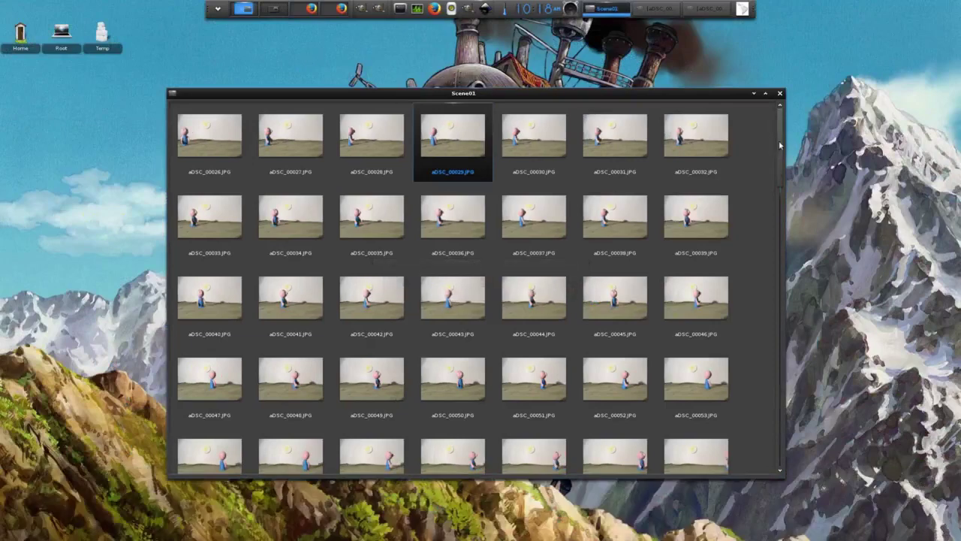
- Scroll through the Scene01 thumbnails, browse aDSC_00026–00029, and select aDSC_00026.JPG
{"action": "left_click_drag", "start_coordinate": [780, 145], "coordinate": [770, 223]}
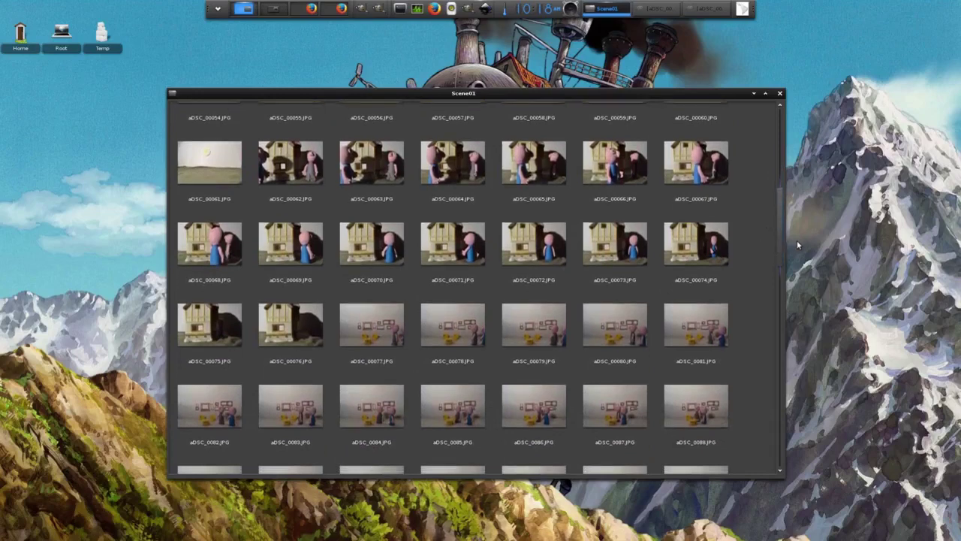
{"action": "left_click_drag", "start_coordinate": [782, 234], "coordinate": [797, 148]}
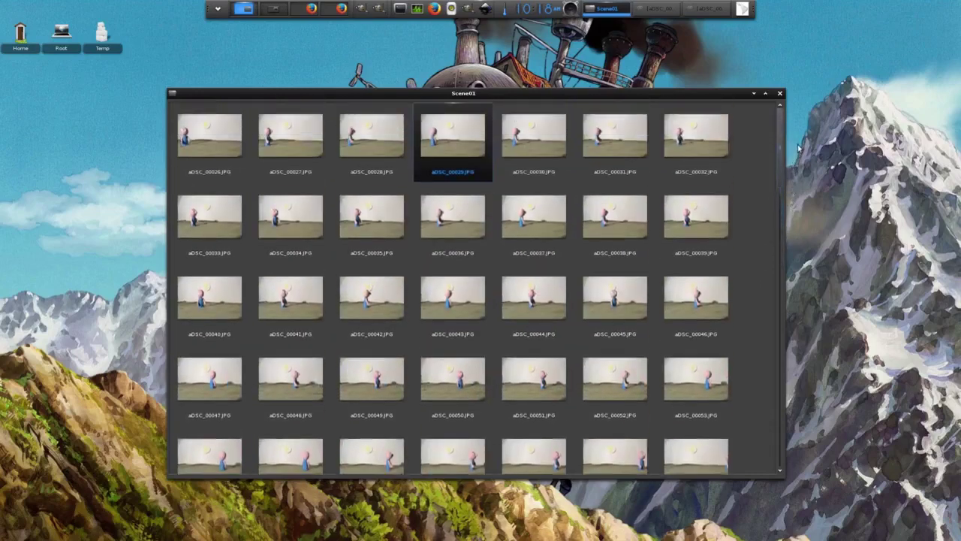
{"action": "left_click", "coordinate": [211, 178]}
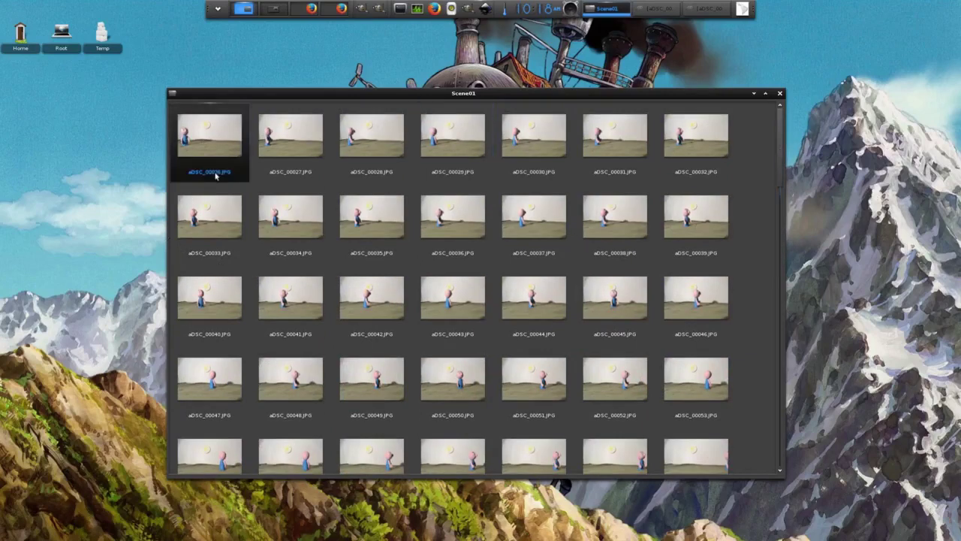
{"action": "left_click", "coordinate": [304, 175]}
{"action": "left_click", "coordinate": [364, 175]}
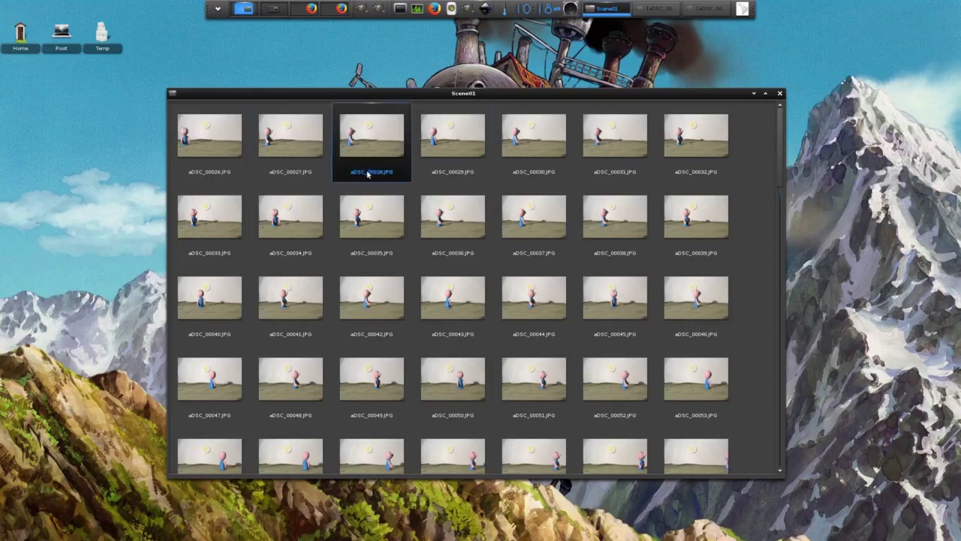
{"action": "left_click", "coordinate": [471, 174]}
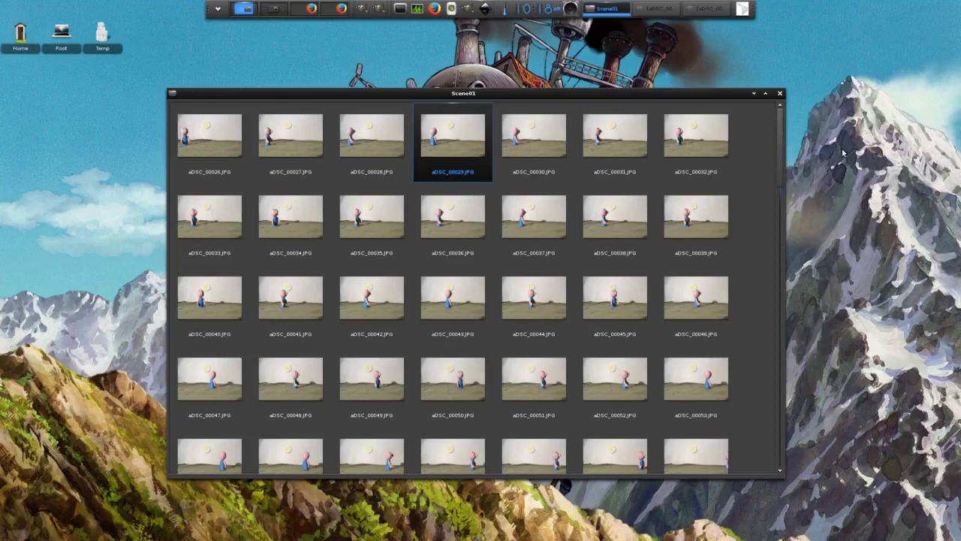
{"action": "left_click", "coordinate": [223, 146]}
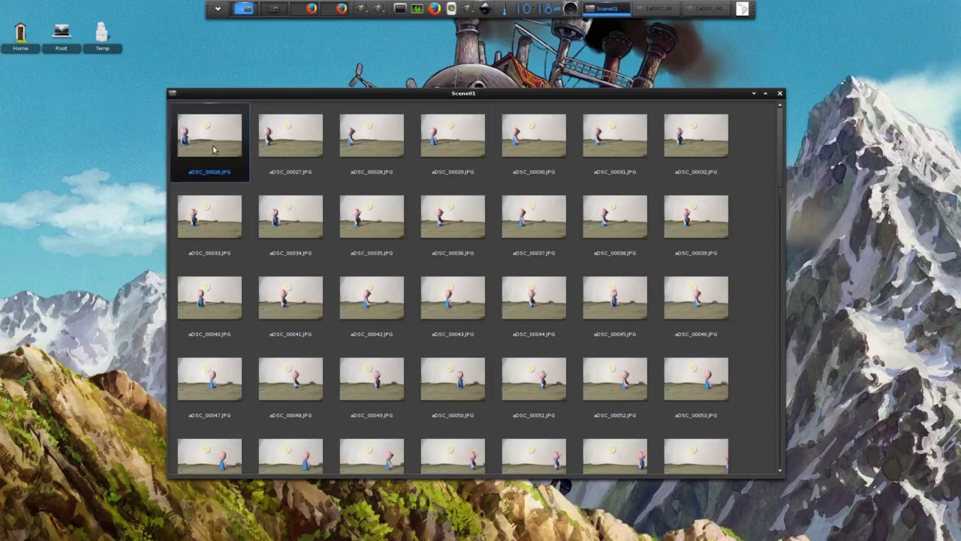
- Open aDSC_00026.JPG in GIMP Image Editor
{"action": "right_click", "coordinate": [218, 148]}
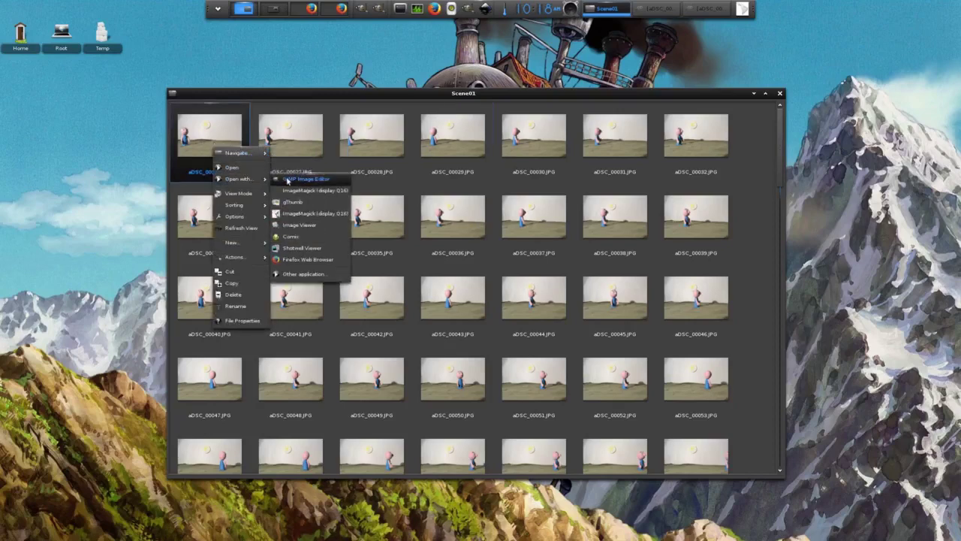
{"action": "left_click", "coordinate": [377, 199]}
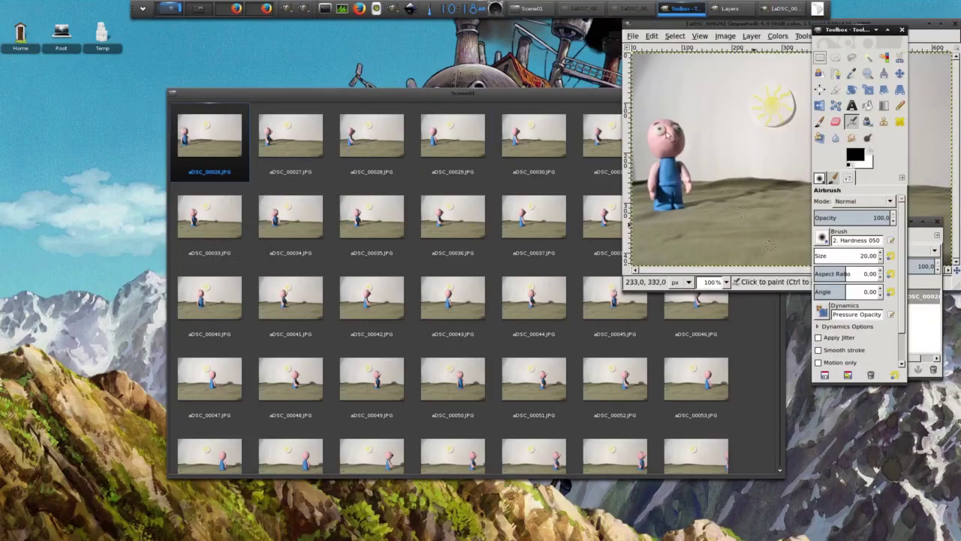
{"action": "left_click", "coordinate": [640, 25]}
- Move the photo window lower left and the folder window up-right, then go to the terminal desktop
{"action": "left_click_drag", "start_coordinate": [640, 26], "coordinate": [42, 265]}
{"action": "left_click_drag", "start_coordinate": [321, 96], "coordinate": [491, 73]}
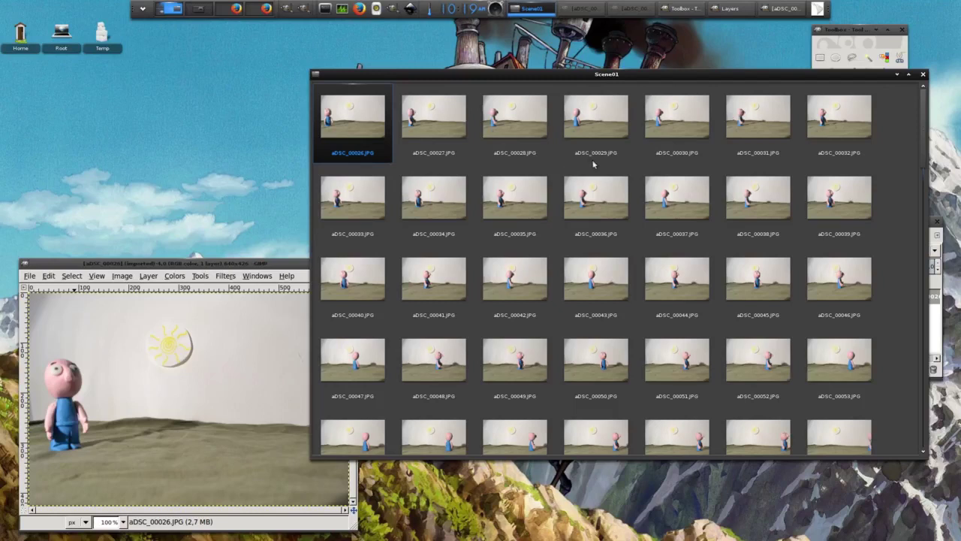
{"action": "left_click", "coordinate": [202, 12]}
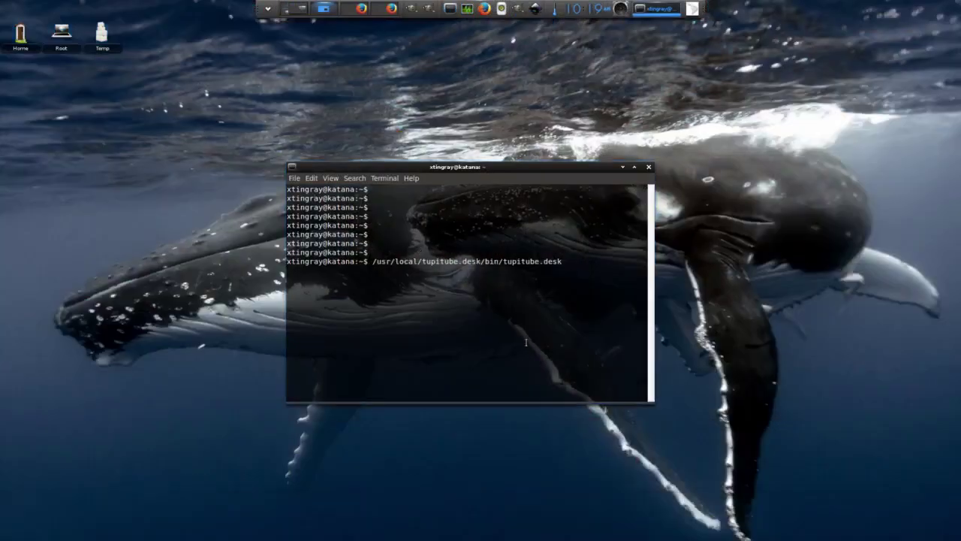
- Launch TupiTube Desk, dismiss Tip Of The Day, and start a new project with width 640
{"action": "key", "text": "Return"}
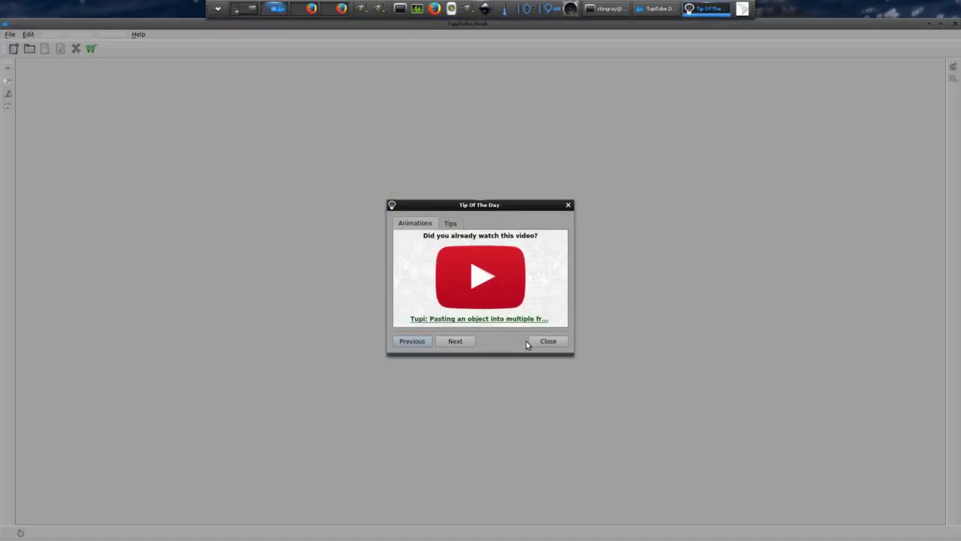
{"action": "left_click", "coordinate": [559, 342]}
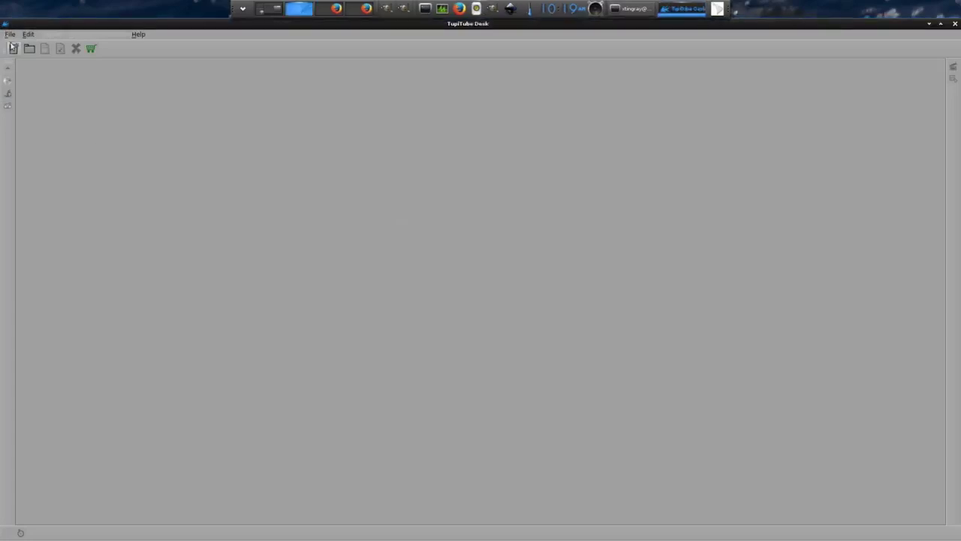
{"action": "left_click", "coordinate": [13, 48]}
{"action": "left_click_drag", "start_coordinate": [450, 314], "coordinate": [398, 307]}
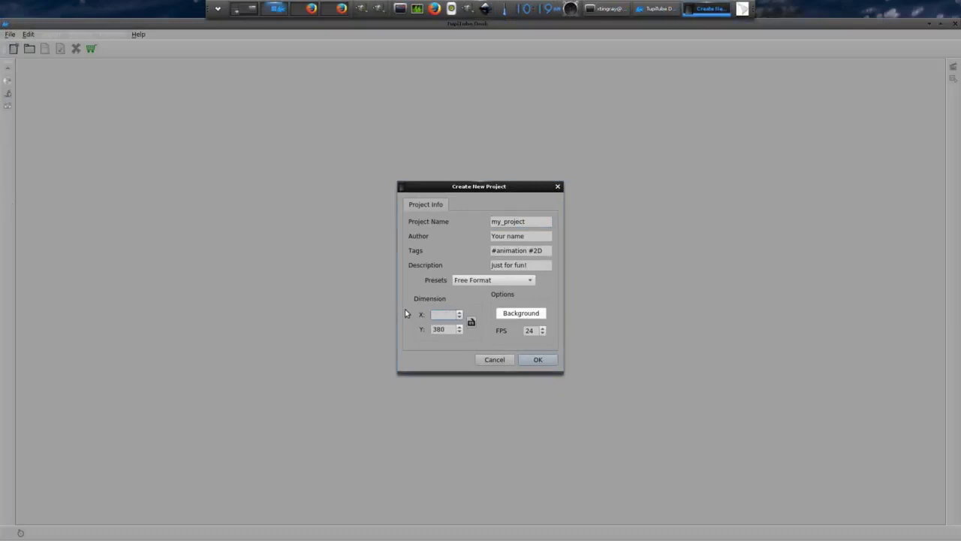
{"action": "type", "text": "640"}
- In GIMP, open Image Properties for the photo to confirm its 640 × 426 size
{"action": "left_click", "coordinate": [251, 11]}
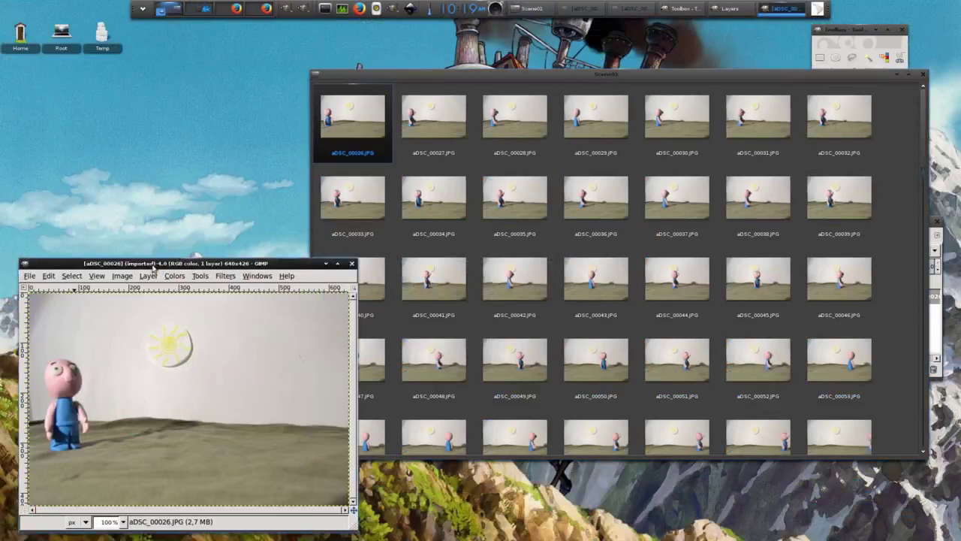
{"action": "left_click", "coordinate": [121, 275]}
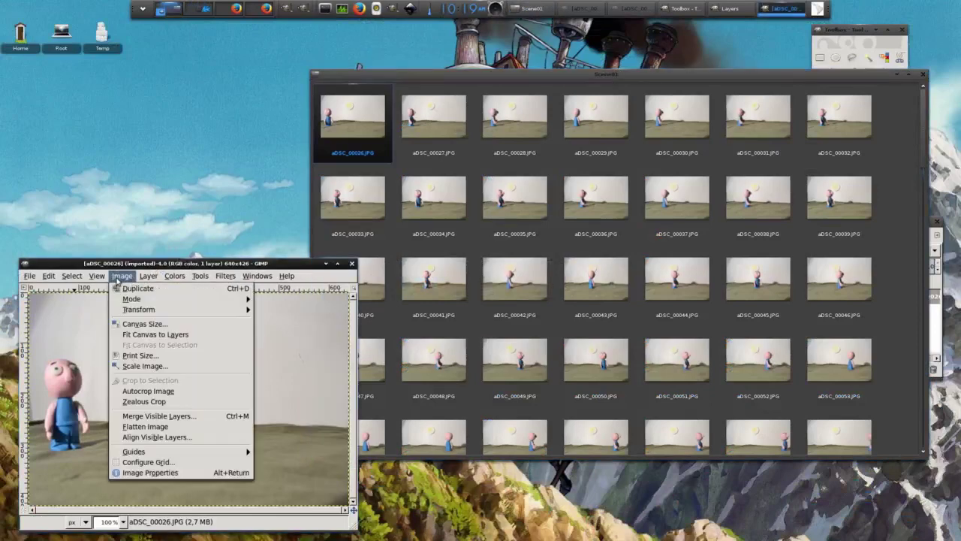
{"action": "left_click", "coordinate": [161, 474]}
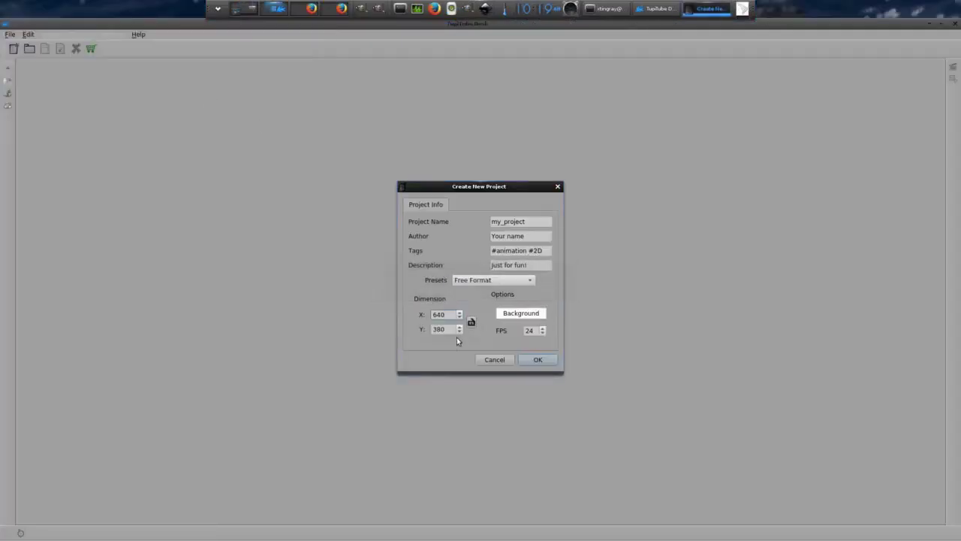
- Move to the height field and confirm Create New Project to make my_project
{"action": "left_click", "coordinate": [448, 328]}
{"action": "left_click", "coordinate": [540, 359]}
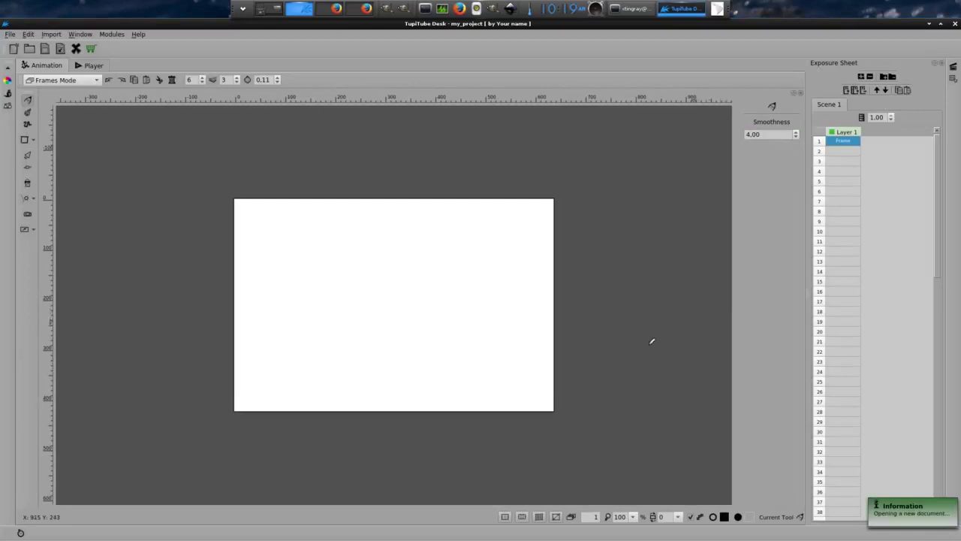
- Open the Library and choose to import a sequence of images
{"action": "left_click", "coordinate": [8, 106]}
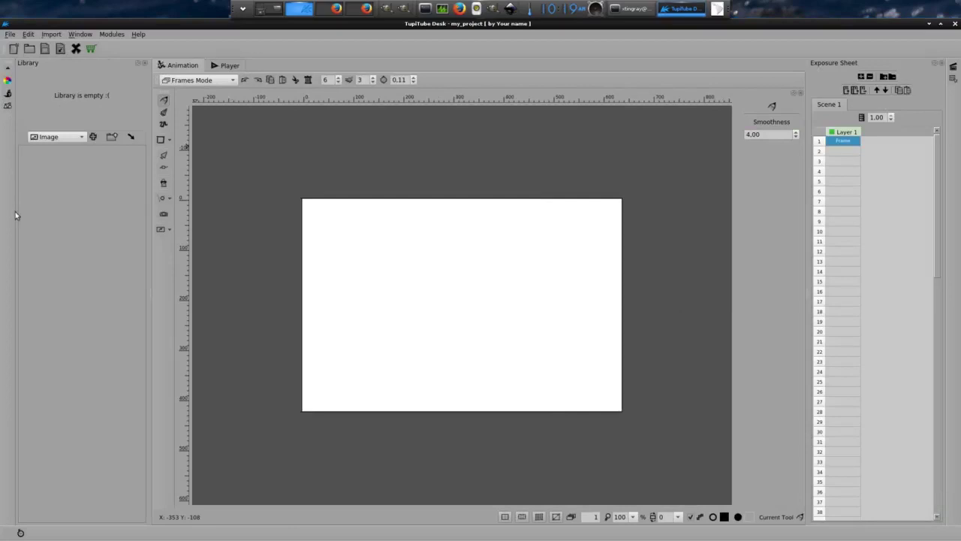
{"action": "left_click", "coordinate": [82, 137]}
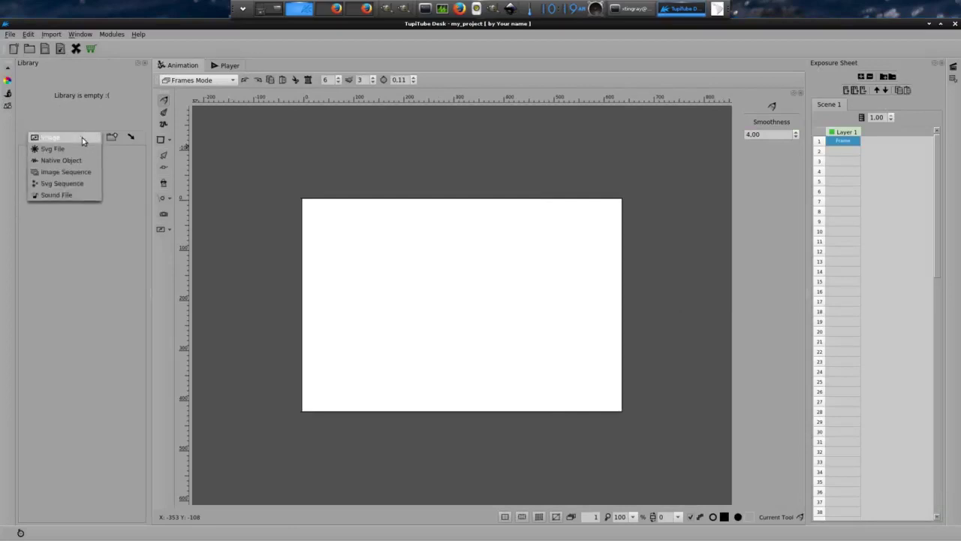
{"action": "left_click", "coordinate": [96, 175]}
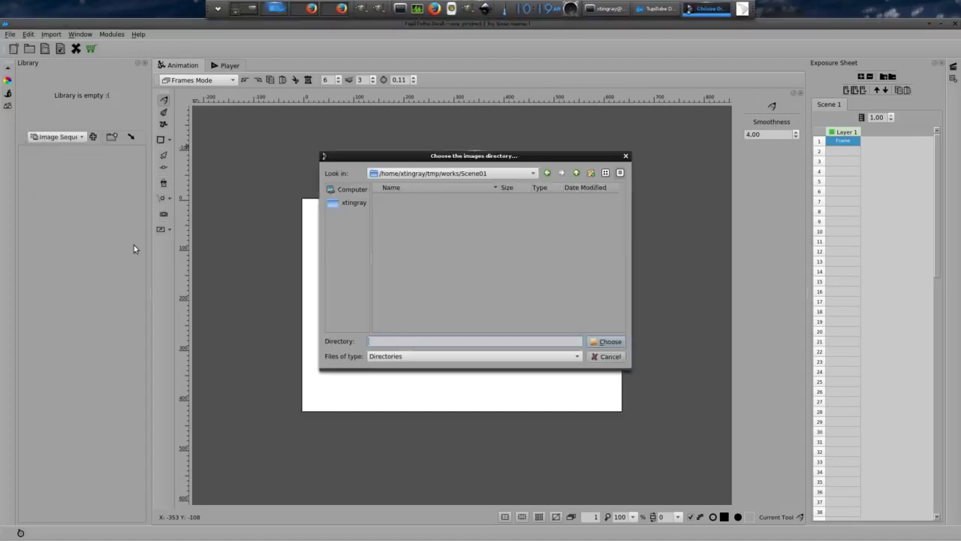
- Browse to home > tmp > works > Scene01 and choose it as the image directory
{"action": "left_click", "coordinate": [522, 177]}
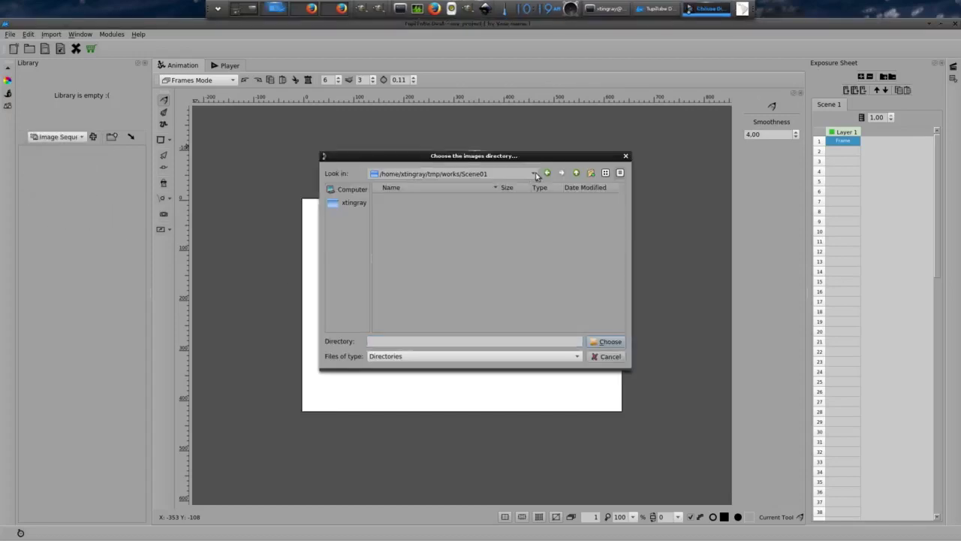
{"action": "left_click", "coordinate": [491, 209]}
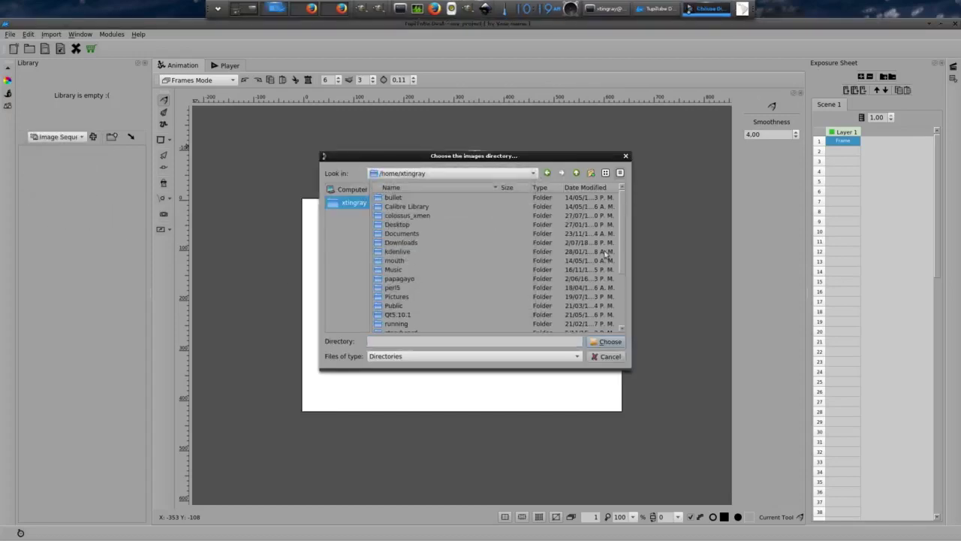
{"action": "scroll", "coordinate": [615, 267], "scroll_direction": "down", "scroll_amount": 3}
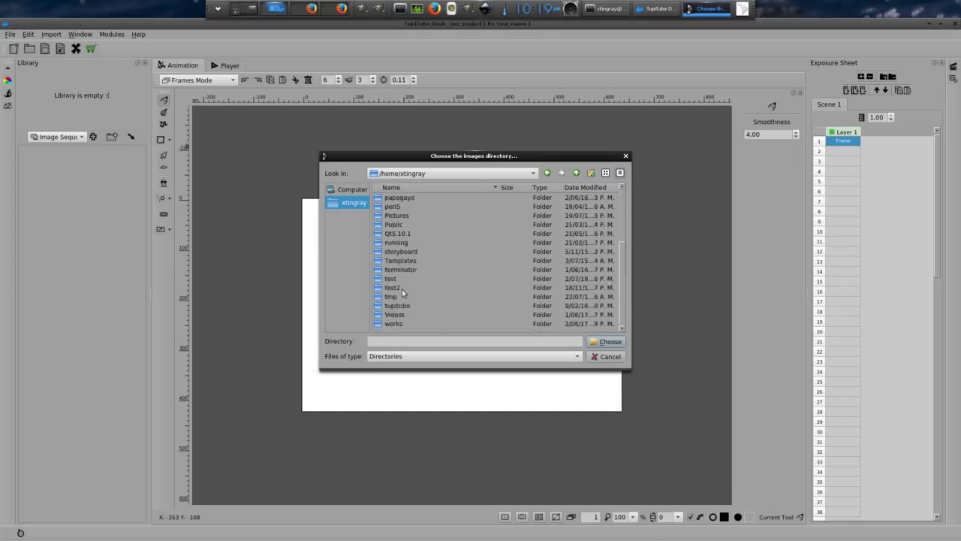
{"action": "double_click", "coordinate": [402, 296]}
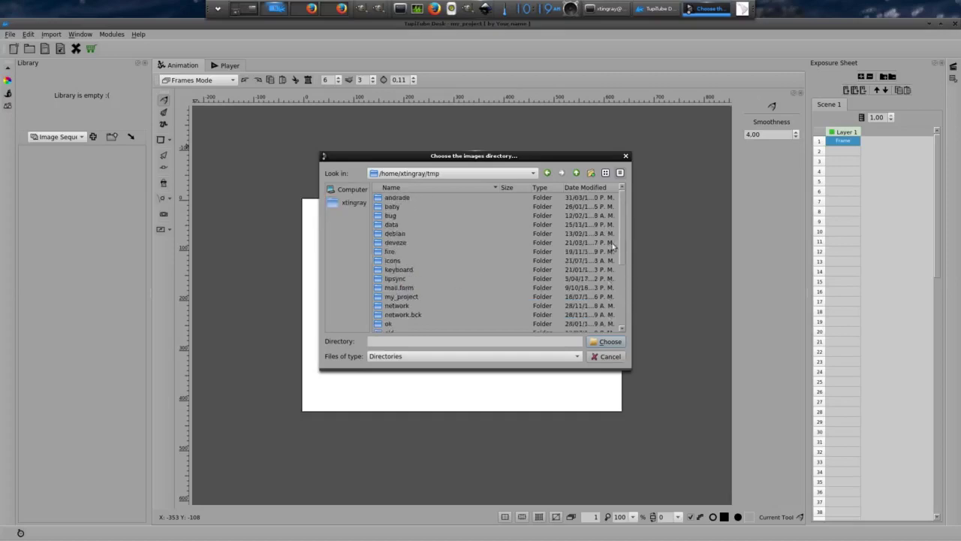
{"action": "scroll", "coordinate": [617, 263], "scroll_direction": "down", "scroll_amount": 4}
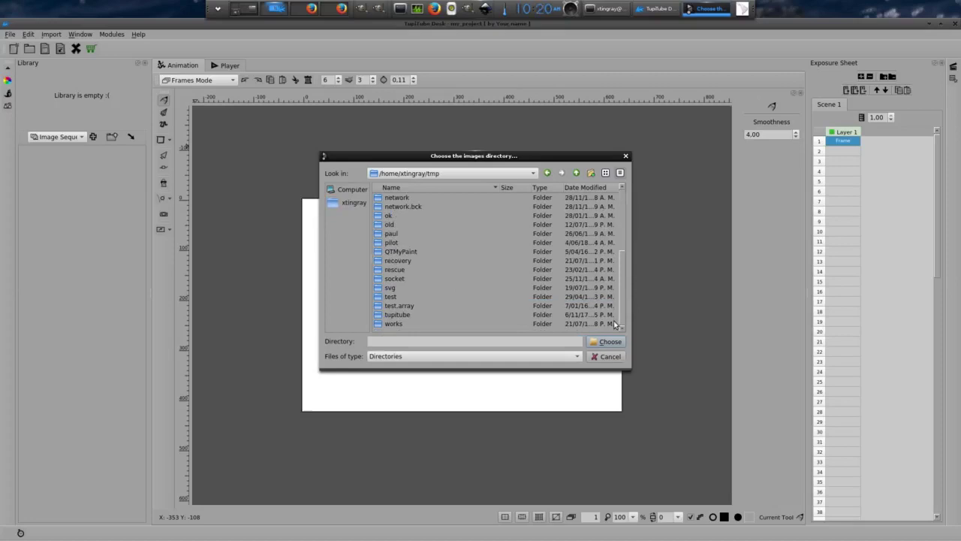
{"action": "double_click", "coordinate": [396, 324]}
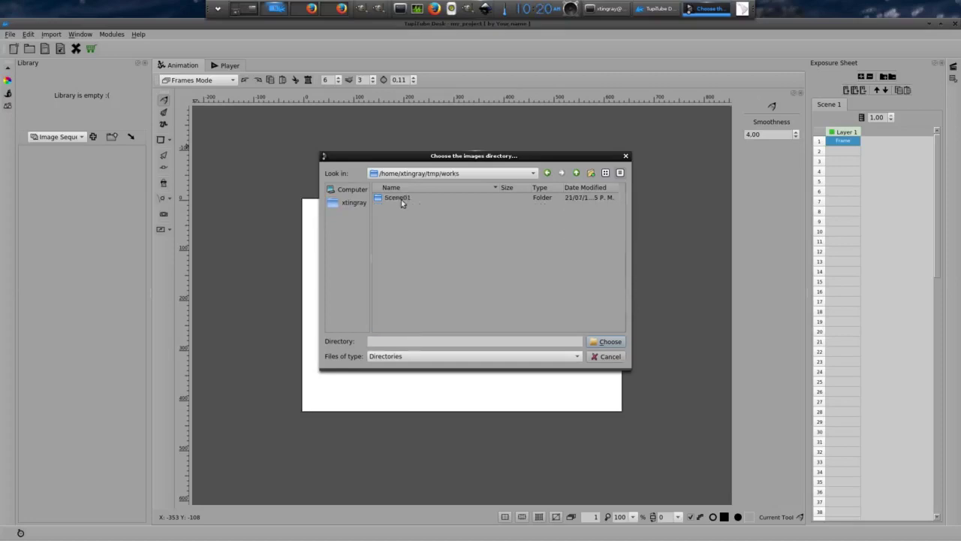
{"action": "double_click", "coordinate": [401, 199]}
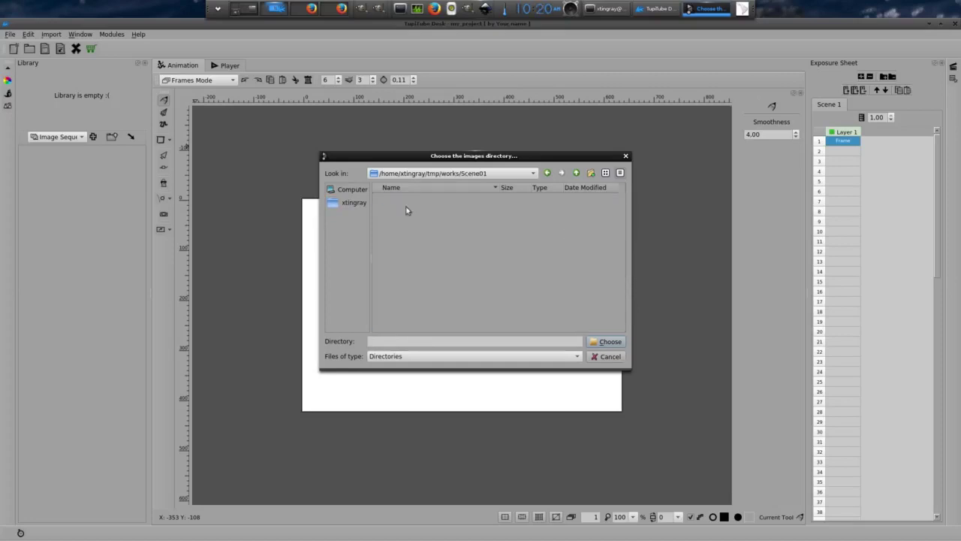
{"action": "left_click", "coordinate": [609, 342]}
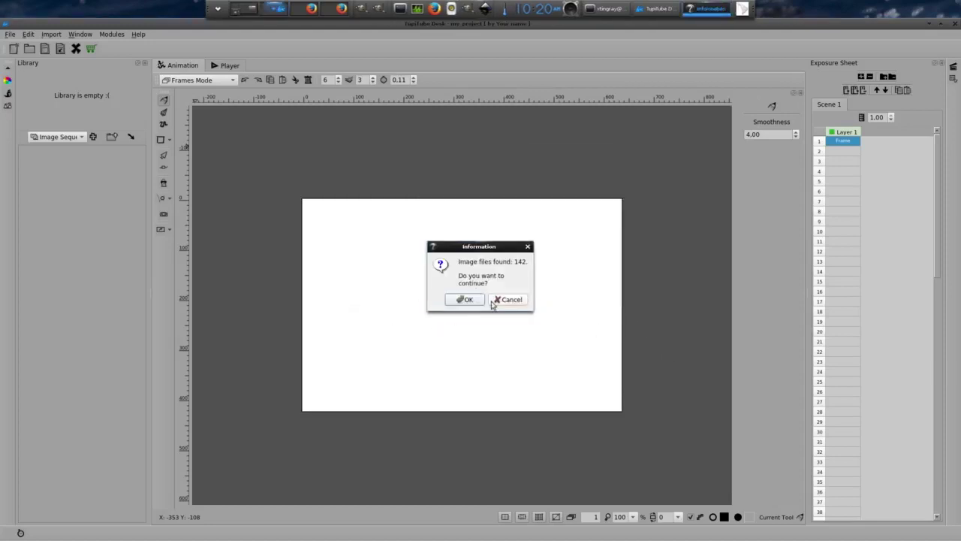
- Accept importing the 142 images and step through Layer 1 to frames 12 and 20
{"action": "left_click", "coordinate": [467, 300]}
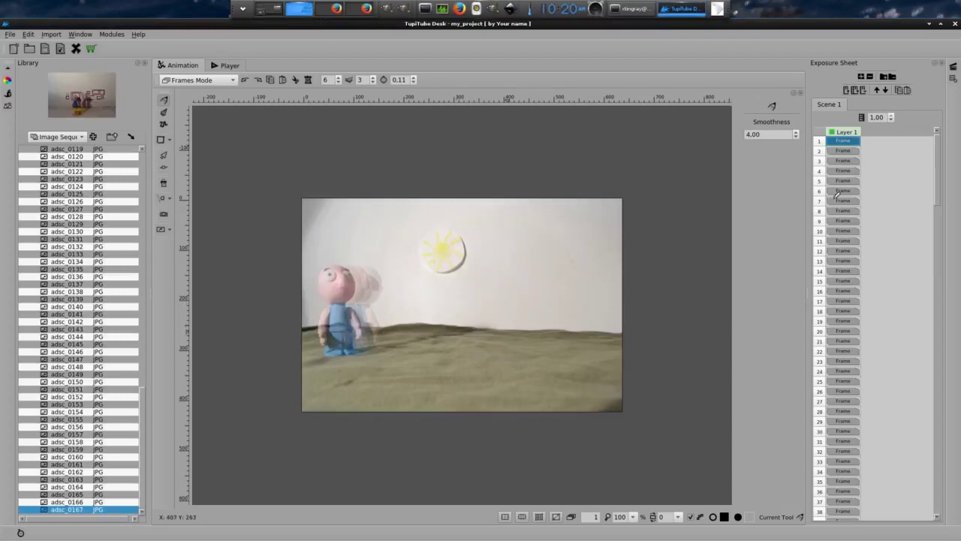
{"action": "key", "text": "Down"}
{"action": "key", "text": "Down"}
{"action": "key", "text": "Down"}
{"action": "key", "text": "Down"}
{"action": "key", "text": "Down"}
{"action": "key", "text": "Down"}
{"action": "key", "text": "Down"}
{"action": "key", "text": "Down"}
{"action": "key", "text": "Down"}
{"action": "key", "text": "Down"}
{"action": "key", "text": "Down"}
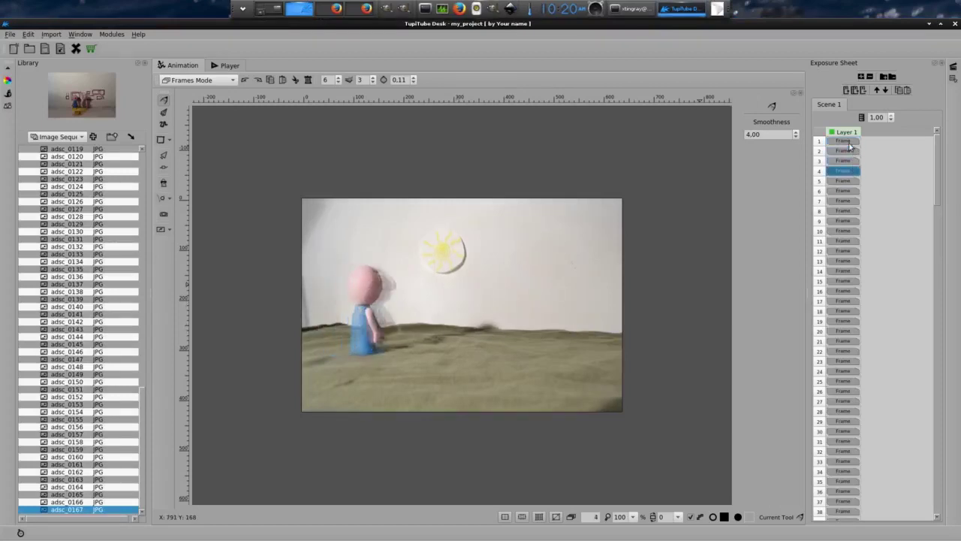
{"action": "key", "text": "Down"}
{"action": "key", "text": "Down"}
{"action": "key", "text": "Down"}
{"action": "key", "text": "Down"}
{"action": "key", "text": "Down"}
{"action": "key", "text": "Down"}
{"action": "key", "text": "Down"}
{"action": "key", "text": "Down"}
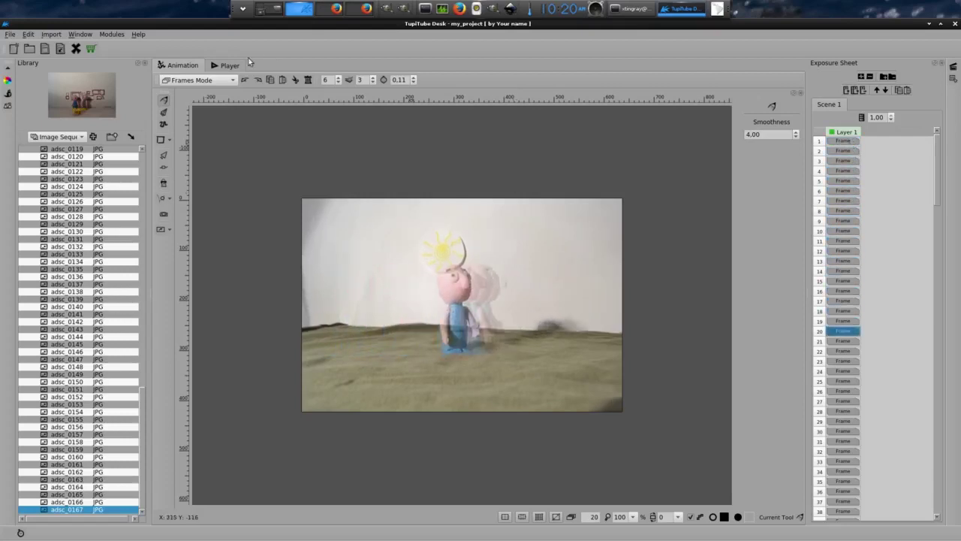
- Play the scene in the Player preview and stop it at frame 1
{"action": "left_click", "coordinate": [227, 66]}
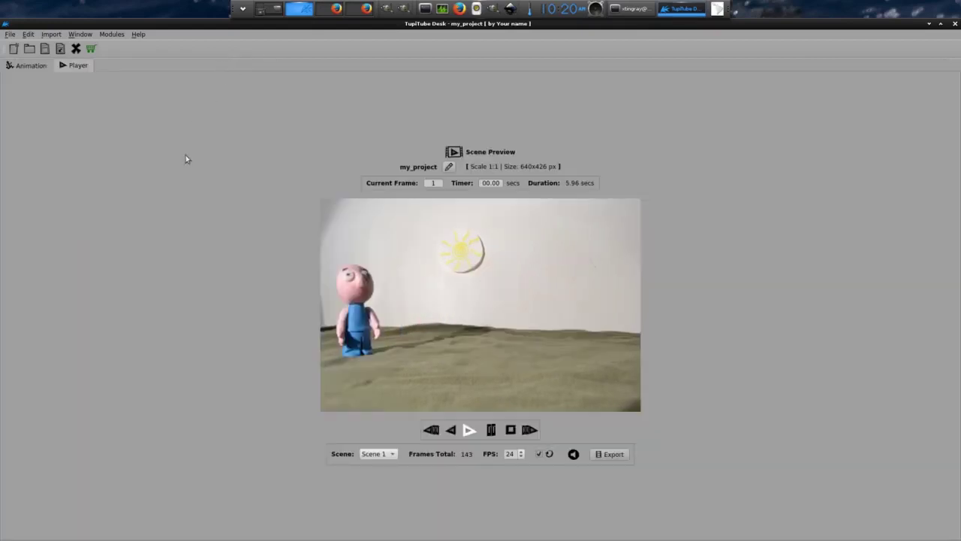
{"action": "left_click", "coordinate": [469, 430]}
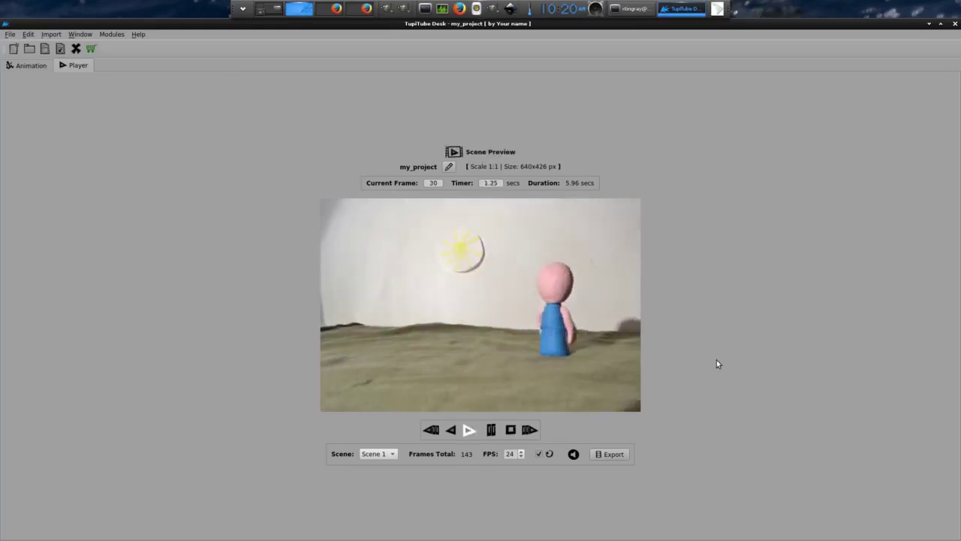
{"action": "left_click", "coordinate": [510, 429]}
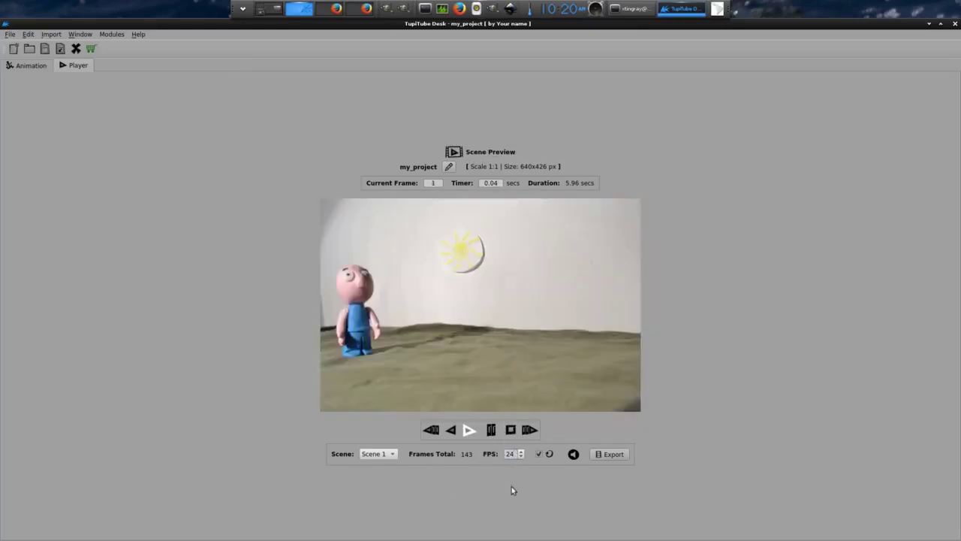
- Set the playback speed to 12 FPS, then replay the 11.92-second preview and stop it
{"action": "key", "text": "BackSpace"}
{"action": "key", "text": "BackSpace"}
{"action": "type", "text": "12"}
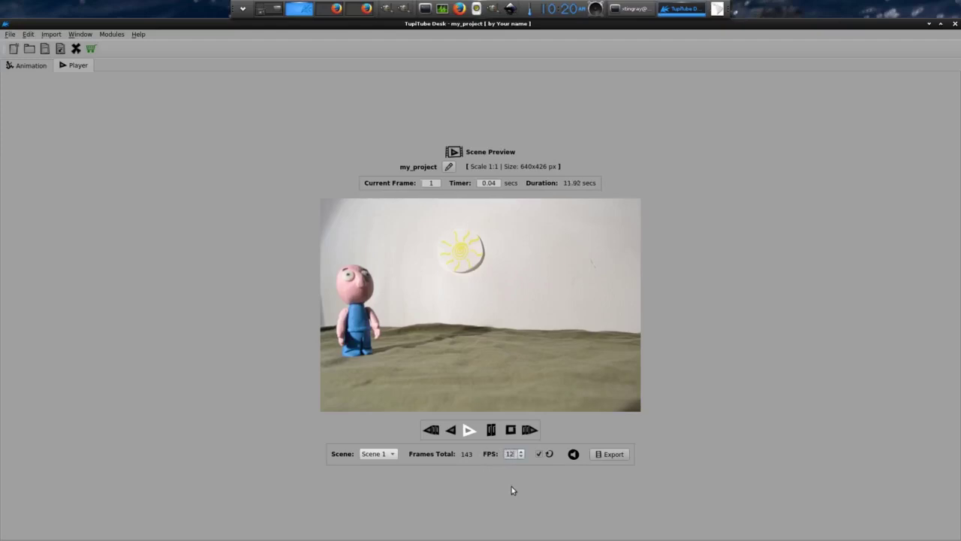
{"action": "key", "text": "ctrl+1"}
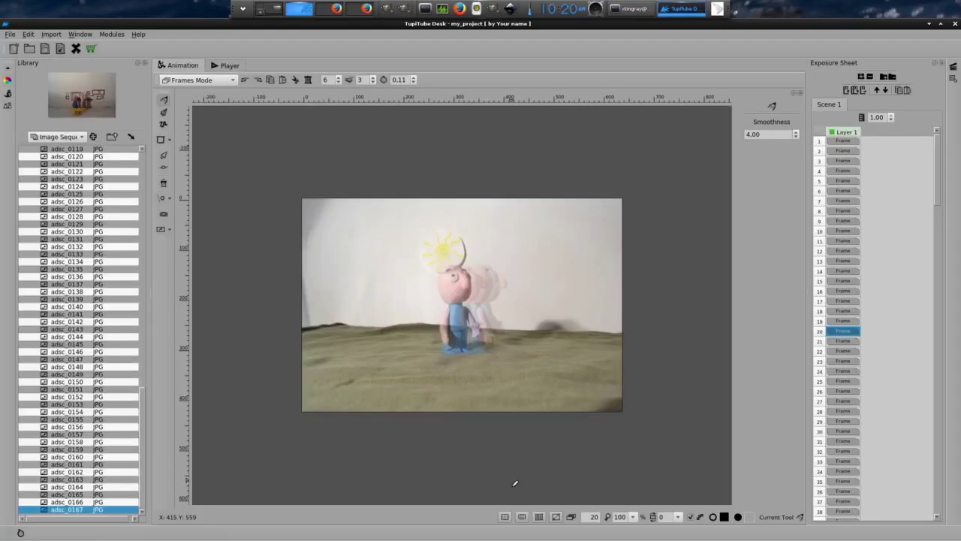
{"action": "key", "text": "ctrl+2"}
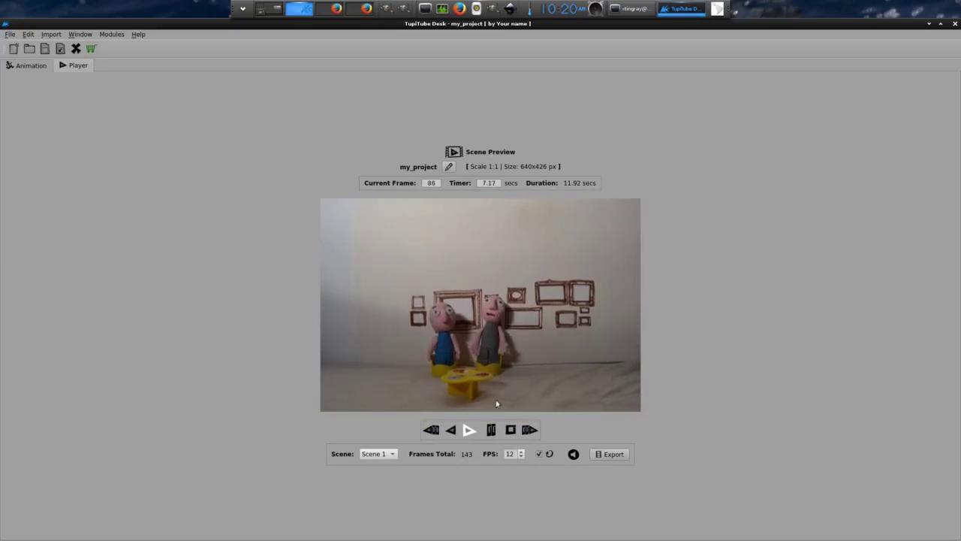
{"action": "left_click", "coordinate": [510, 429]}
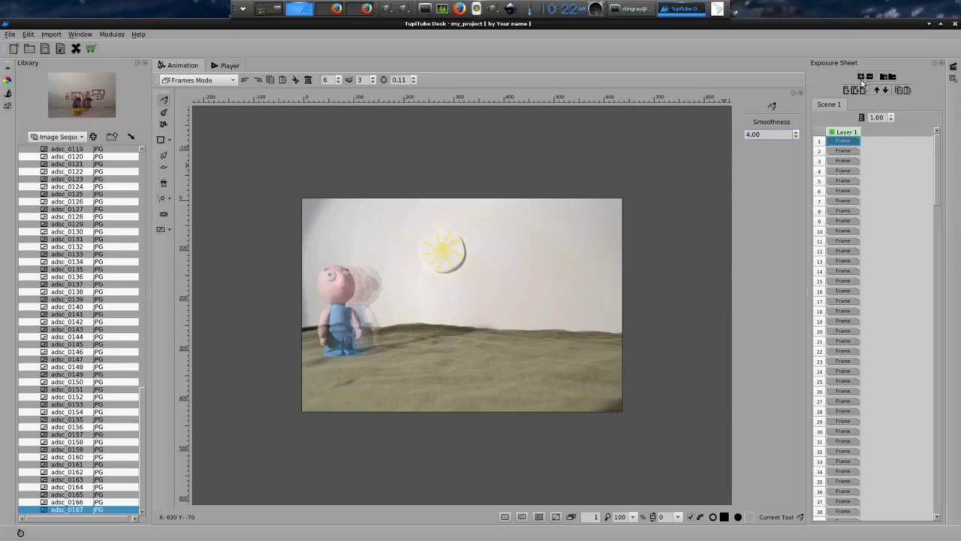
- Insert Layer 2 in the Exposure Sheet and step through its frames from the first cell
{"action": "left_click", "coordinate": [862, 78]}
{"action": "left_click", "coordinate": [885, 144]}
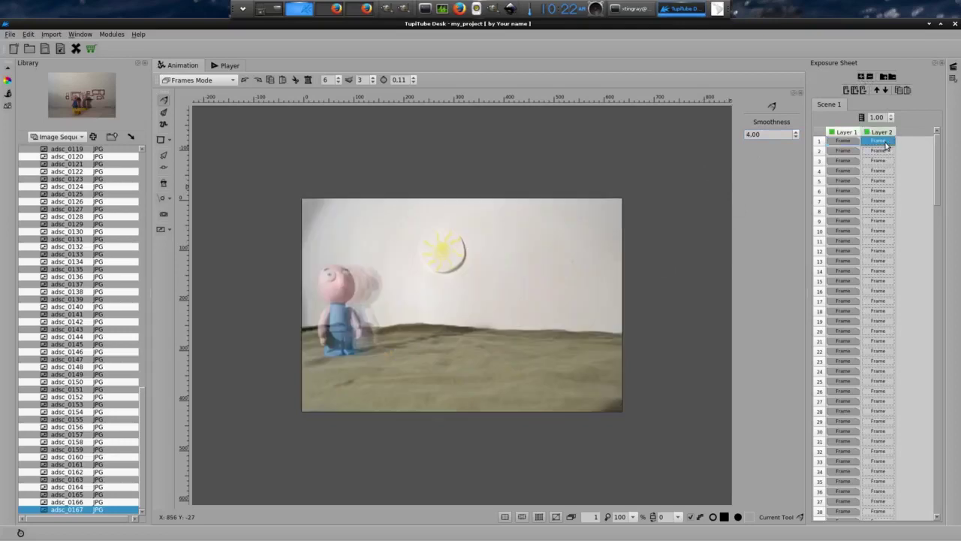
{"action": "key", "text": "Down"}
{"action": "key", "text": "Down"}
{"action": "key", "text": "Down"}
{"action": "key", "text": "Down"}
{"action": "key", "text": "Down"}
{"action": "key", "text": "Down"}
{"action": "key", "text": "Down"}
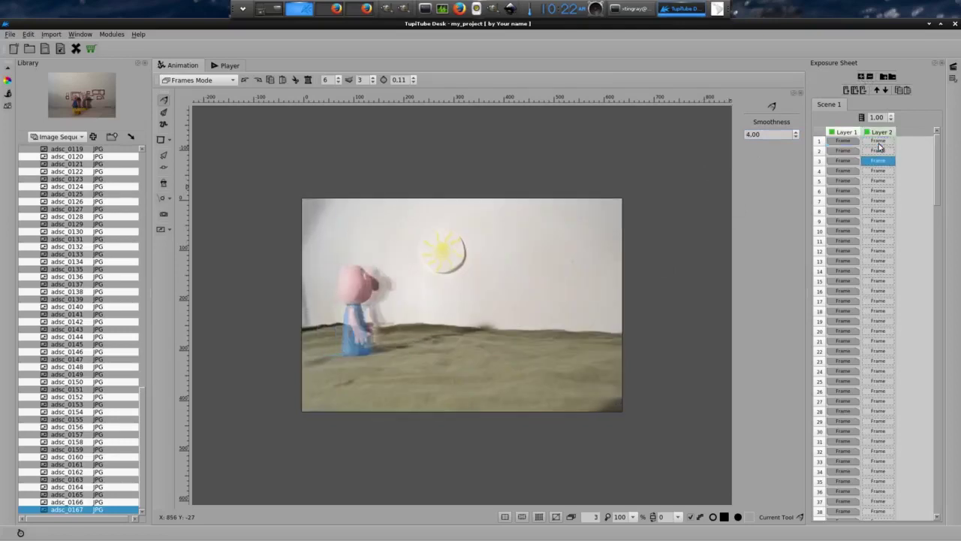
{"action": "key", "text": "Up"}
{"action": "key", "text": "Up"}
{"action": "key", "text": "Up"}
{"action": "key", "text": "Up"}
{"action": "key", "text": "Up"}
{"action": "key", "text": "Up"}
{"action": "key", "text": "Up"}
- Set the outline colour to orange in the Color Palette
{"action": "left_click", "coordinate": [7, 107]}
{"action": "left_click", "coordinate": [8, 80]}
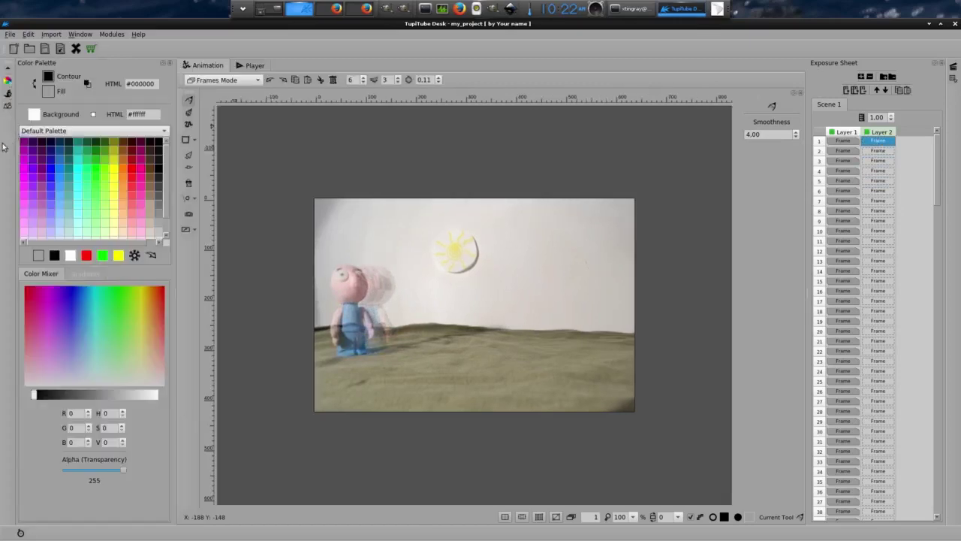
{"action": "left_click", "coordinate": [128, 184]}
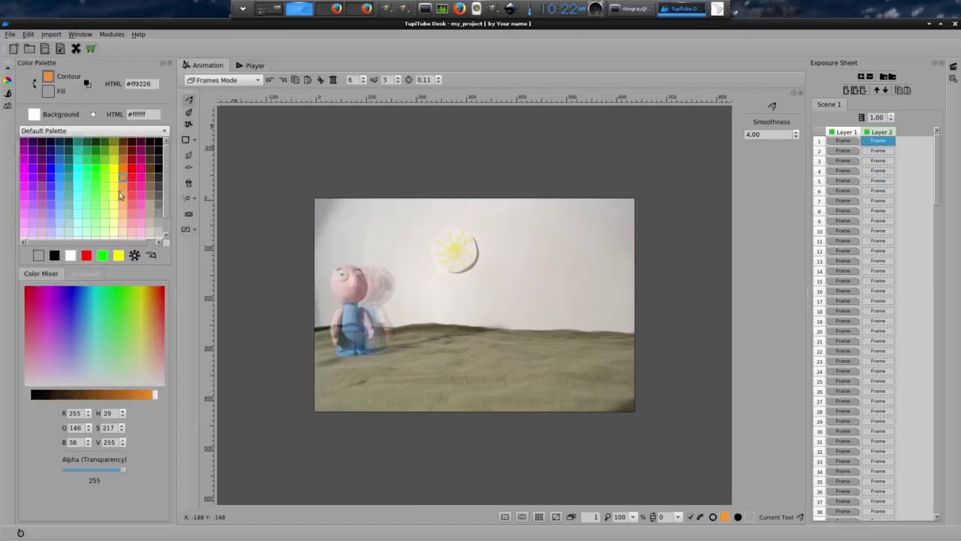
{"action": "left_click", "coordinate": [7, 93]}
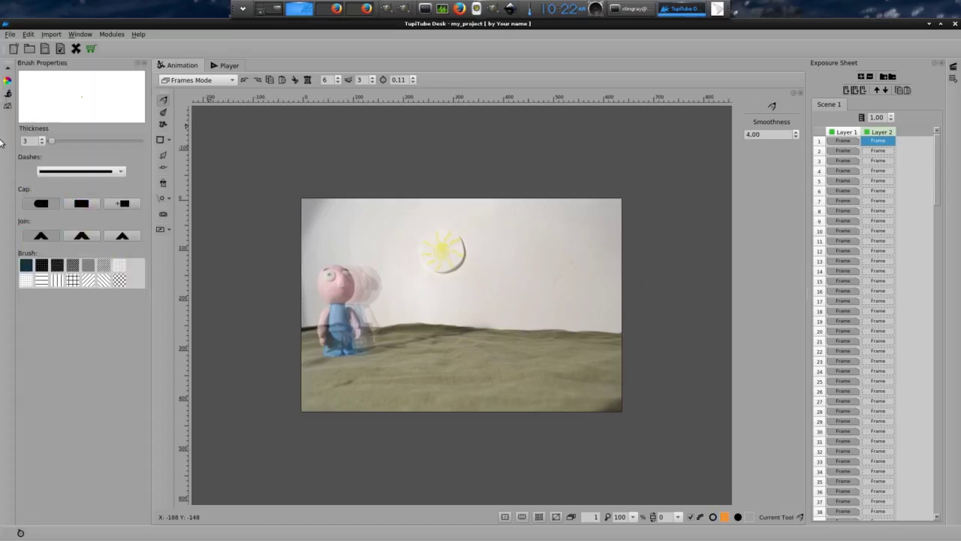
{"action": "left_click", "coordinate": [8, 93]}
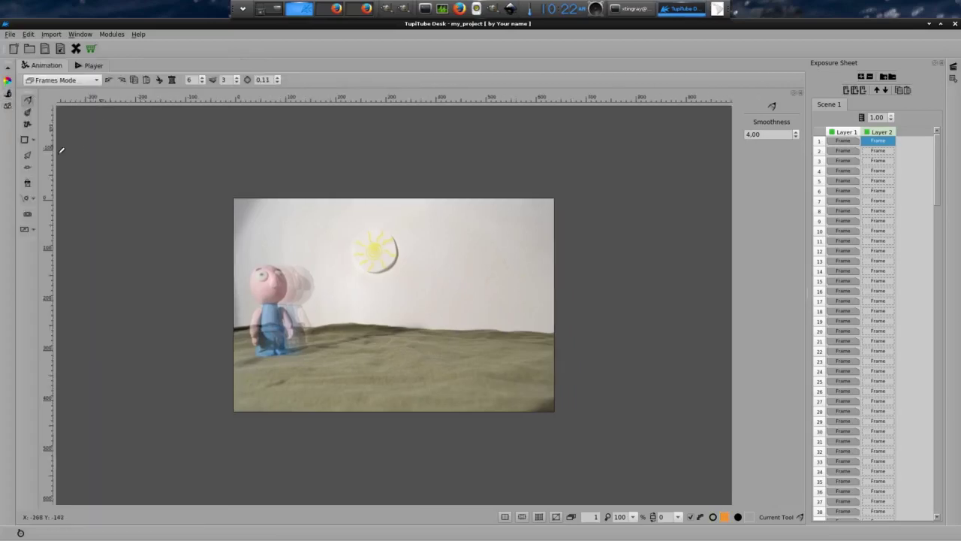
- Draw an orange ellipse halo above the pink character's head and select it
{"action": "left_click", "coordinate": [33, 141]}
{"action": "left_click", "coordinate": [72, 151]}
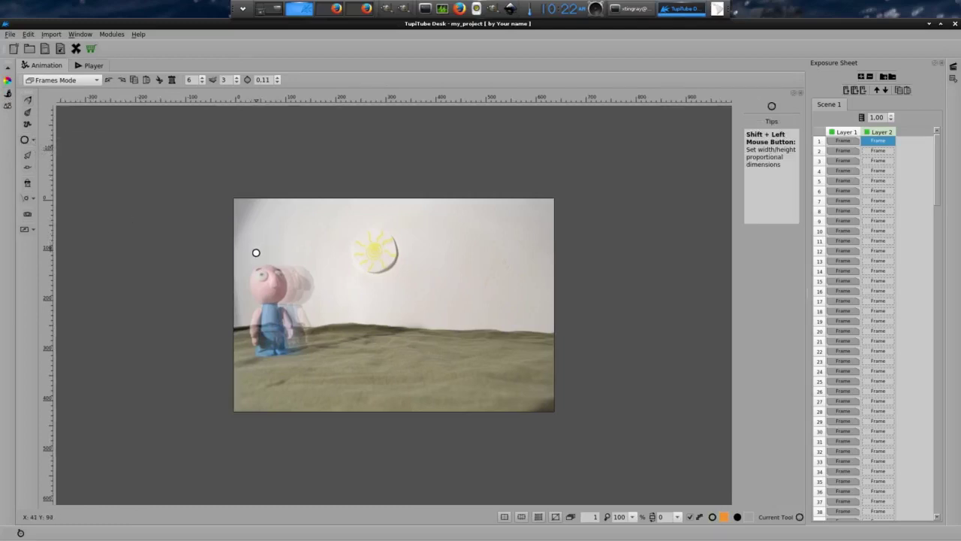
{"action": "left_click_drag", "start_coordinate": [251, 248], "coordinate": [285, 258]}
{"action": "left_click", "coordinate": [27, 154]}
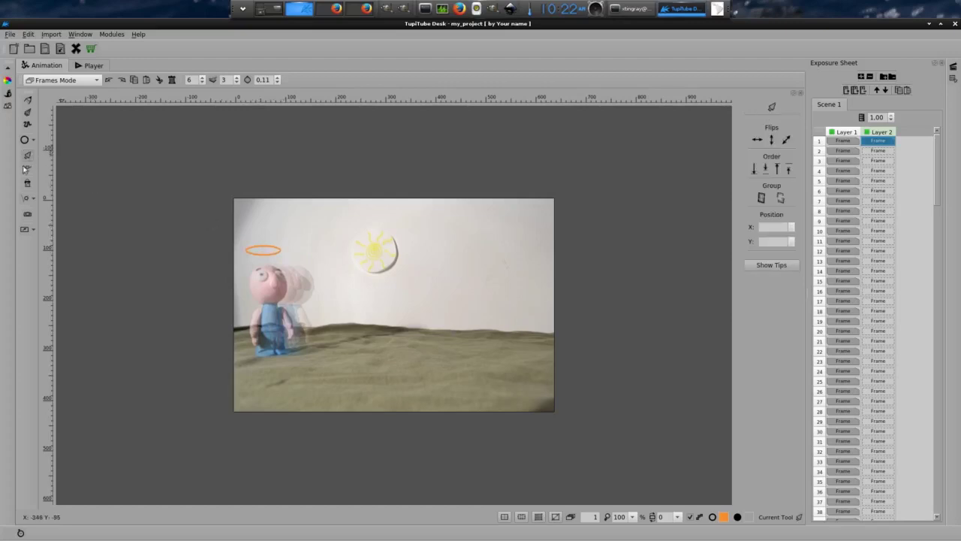
{"action": "left_click", "coordinate": [278, 252]}
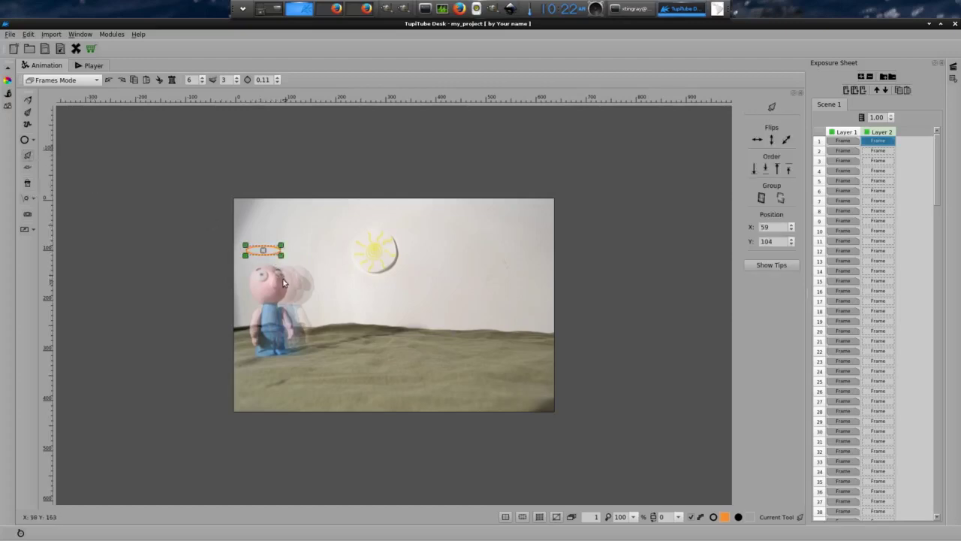
- Paste the halo into Layer 2 frames 2–4, shifting it right over the head each time
{"action": "left_click", "coordinate": [884, 152]}
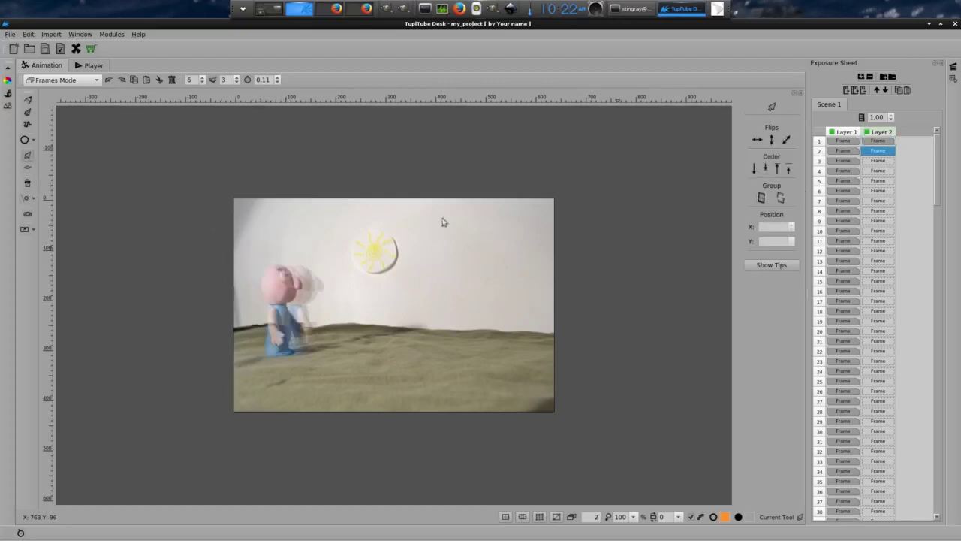
{"action": "key", "text": "ctrl+v"}
{"action": "left_click", "coordinate": [264, 253]}
{"action": "left_click_drag", "start_coordinate": [272, 252], "coordinate": [283, 252]}
{"action": "left_click", "coordinate": [878, 161]}
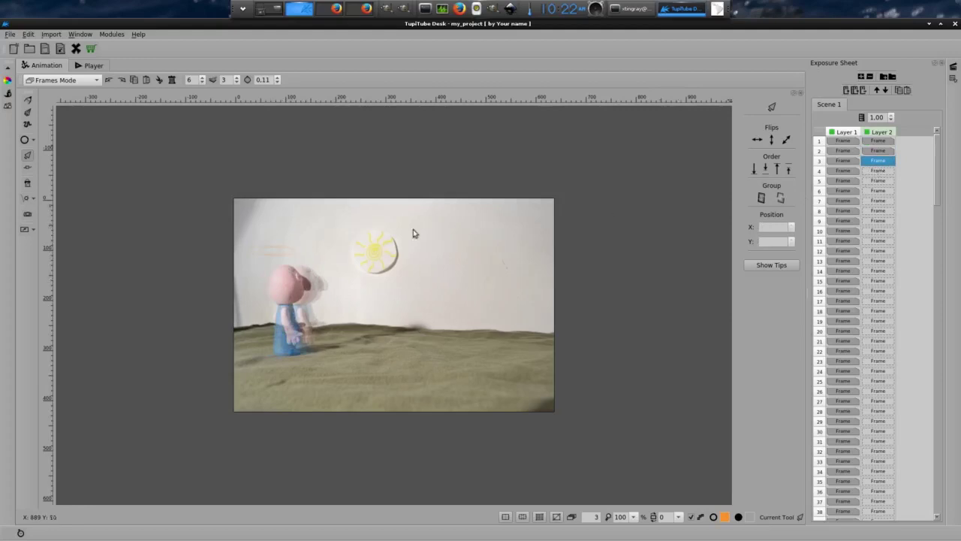
{"action": "key", "text": "ctrl+v"}
{"action": "left_click", "coordinate": [266, 251]}
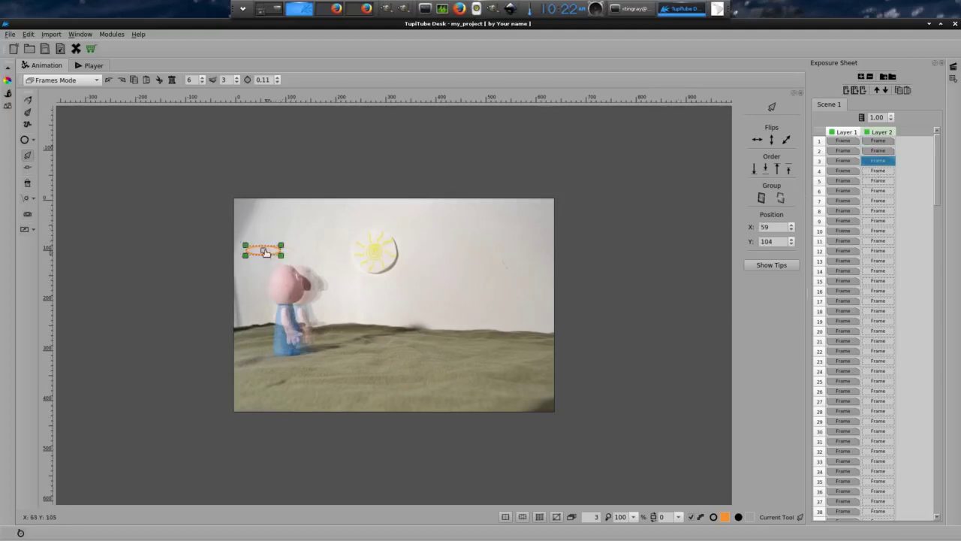
{"action": "left_click_drag", "start_coordinate": [291, 253], "coordinate": [307, 256]}
{"action": "left_click", "coordinate": [879, 174]}
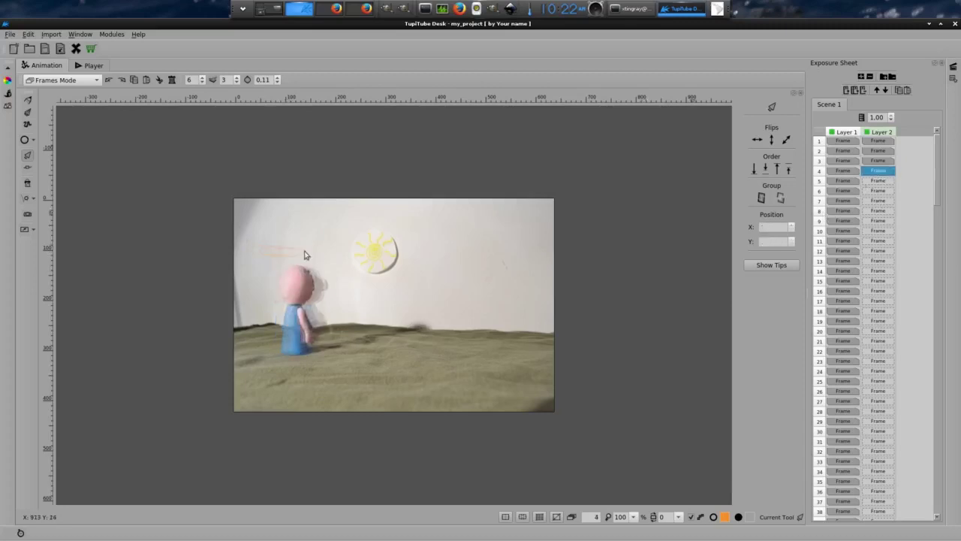
{"action": "key", "text": "ctrl+v"}
{"action": "left_click", "coordinate": [264, 254]}
{"action": "left_click_drag", "start_coordinate": [264, 255], "coordinate": [304, 255]}
- Paste the halo into the following frames up to about frame 15, nudging it right to follow the head
{"action": "left_click", "coordinate": [879, 180]}
{"action": "key", "text": "Down"}
{"action": "key", "text": "Down"}
{"action": "key", "text": "Down"}
{"action": "key", "text": "Down"}
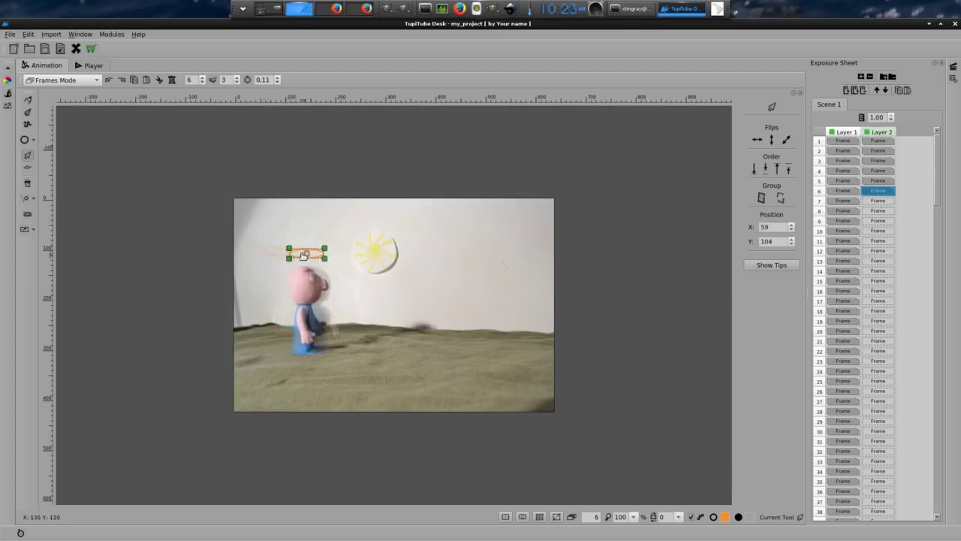
{"action": "key", "text": "ctrl+v"}
{"action": "left_click_drag", "start_coordinate": [282, 252], "coordinate": [335, 254]}
{"action": "key", "text": "Down"}
{"action": "key", "text": "ctrl+v"}
{"action": "key", "text": "Down"}
{"action": "key", "text": "ctrl+v"}
{"action": "key", "text": "Down"}
{"action": "key", "text": "Down"}
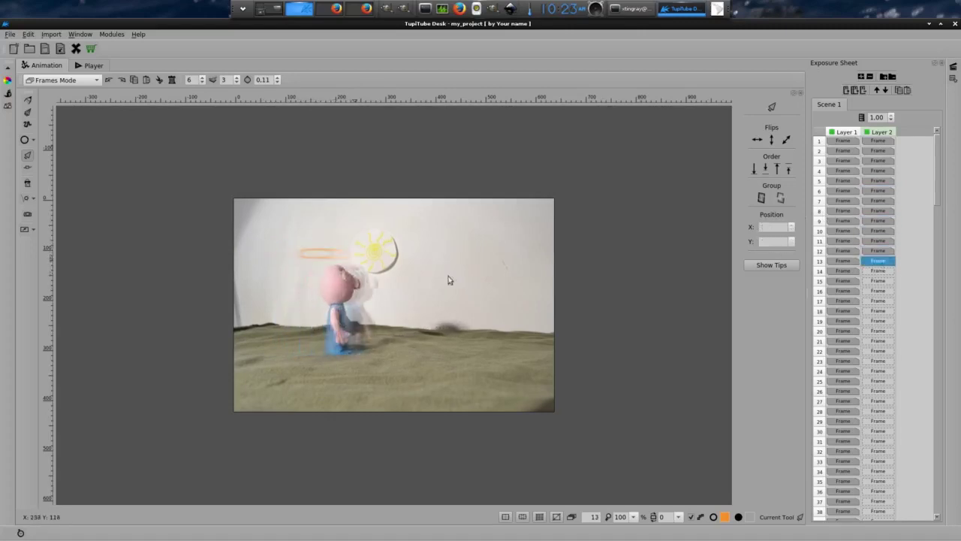
{"action": "key", "text": "ctrl+v"}
{"action": "key", "text": "Down"}
{"action": "key", "text": "ctrl+v"}
{"action": "key", "text": "Down"}
{"action": "key", "text": "ctrl+v"}
- Paste the halo into the remaining Layer 2 frames from 16 through about 35
{"action": "key", "text": "Down"}
{"action": "key", "text": "ctrl+v"}
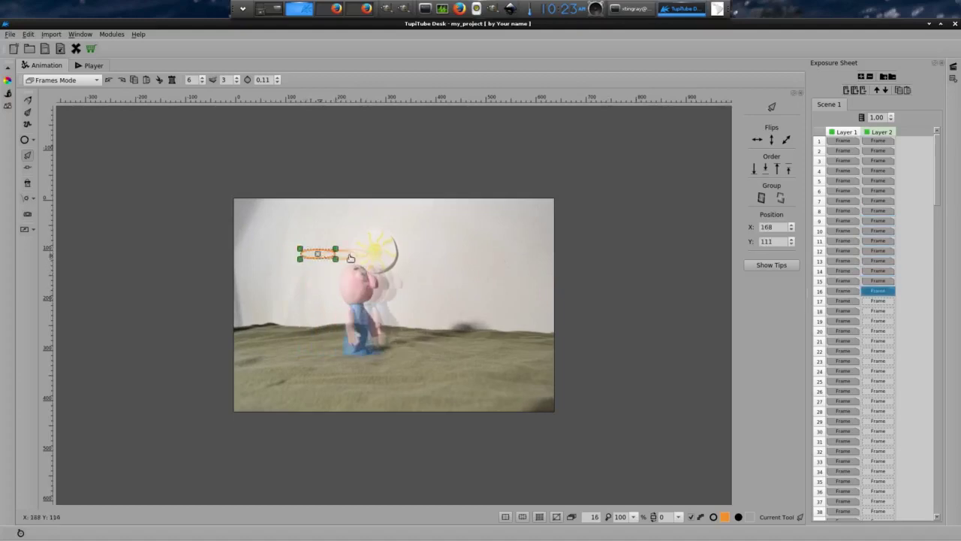
{"action": "left_click_drag", "start_coordinate": [339, 257], "coordinate": [385, 257]}
{"action": "key", "text": "Down"}
{"action": "key", "text": "ctrl+v"}
{"action": "key", "text": "Down"}
{"action": "key", "text": "ctrl+v"}
{"action": "key", "text": "Down"}
{"action": "key", "text": "ctrl+v"}
{"action": "key", "text": "Down"}
{"action": "key", "text": "ctrl+v"}
{"action": "key", "text": "Down"}
{"action": "key", "text": "ctrl+v"}
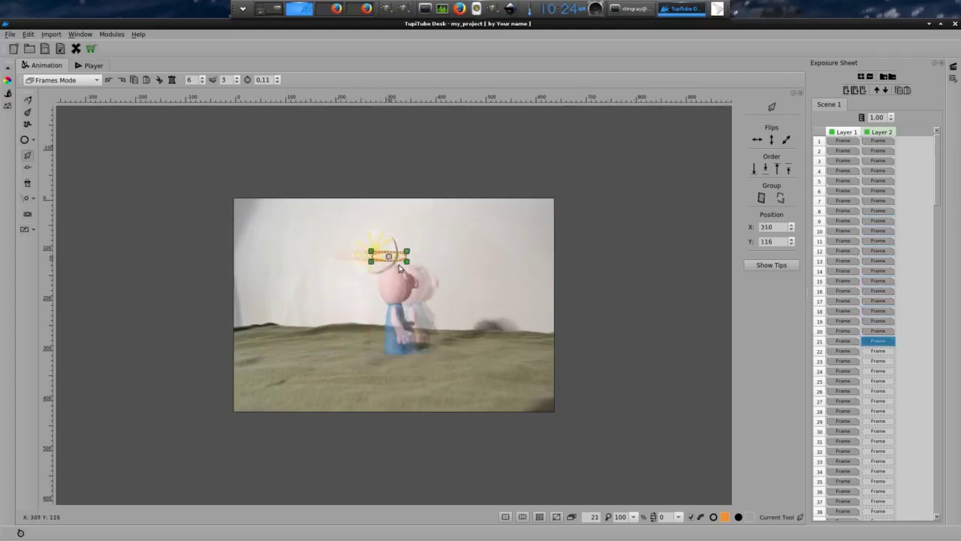
{"action": "key", "text": "Down"}
{"action": "key", "text": "ctrl+v"}
{"action": "key", "text": "Down"}
{"action": "key", "text": "ctrl+v"}
{"action": "key", "text": "Down"}
{"action": "key", "text": "ctrl+v"}
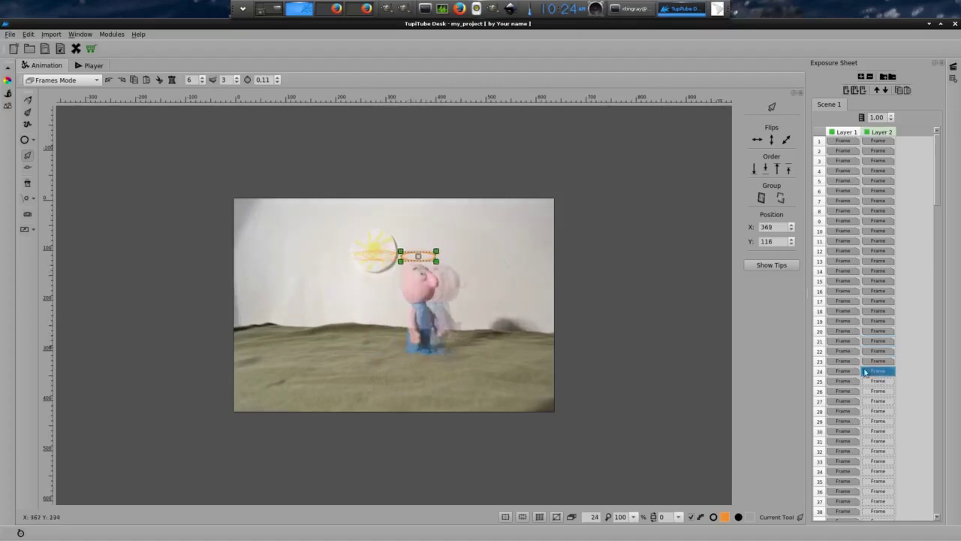
{"action": "key", "text": "Down"}
{"action": "key", "text": "ctrl+v"}
{"action": "key", "text": "Down"}
{"action": "key", "text": "ctrl+v"}
{"action": "key", "text": "Down"}
{"action": "key", "text": "ctrl+v"}
{"action": "key", "text": "Down"}
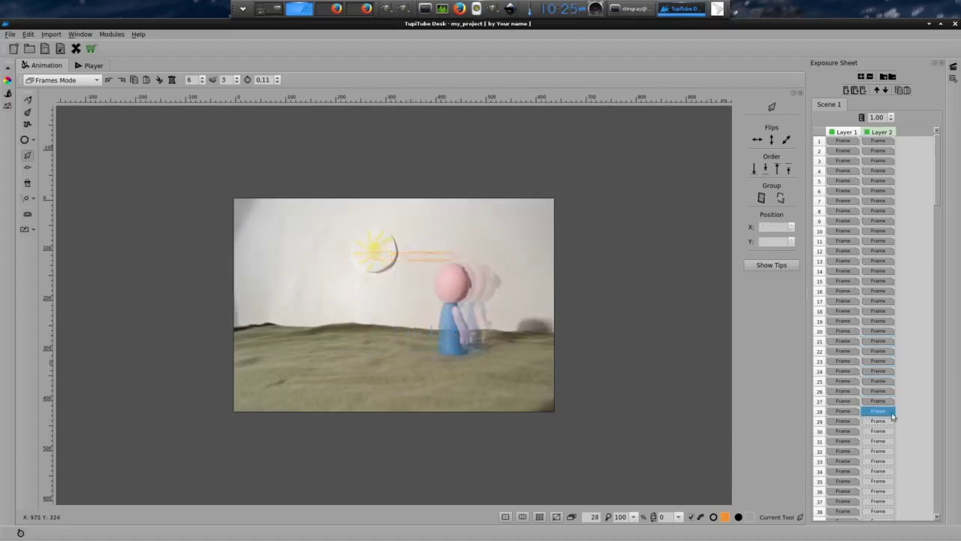
{"action": "key", "text": "ctrl+v"}
{"action": "key", "text": "Down"}
{"action": "key", "text": "ctrl+v"}
{"action": "key", "text": "Down"}
{"action": "key", "text": "ctrl+v"}
{"action": "key", "text": "Down"}
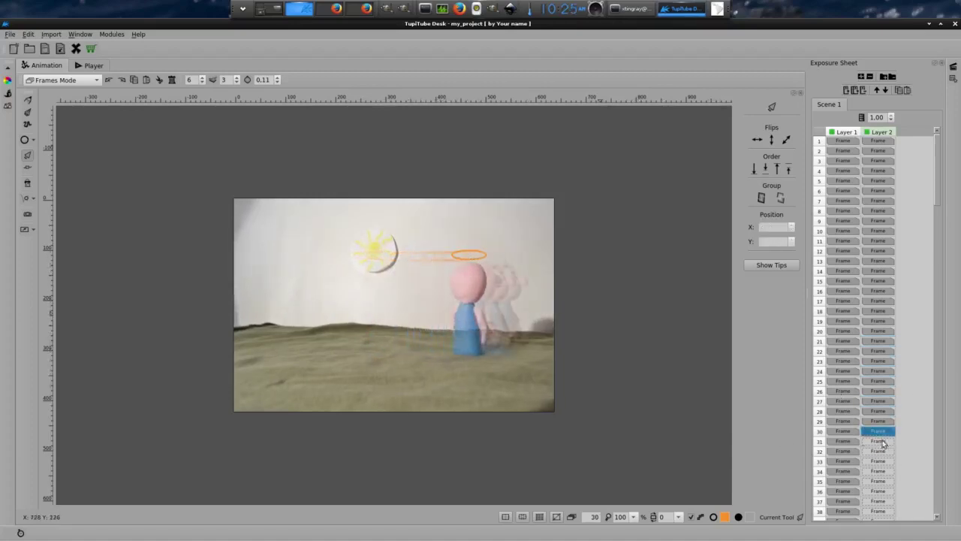
{"action": "key", "text": "ctrl+v"}
{"action": "key", "text": "Down"}
{"action": "key", "text": "ctrl+v"}
{"action": "key", "text": "Down"}
{"action": "key", "text": "ctrl+v"}
{"action": "key", "text": "Down"}
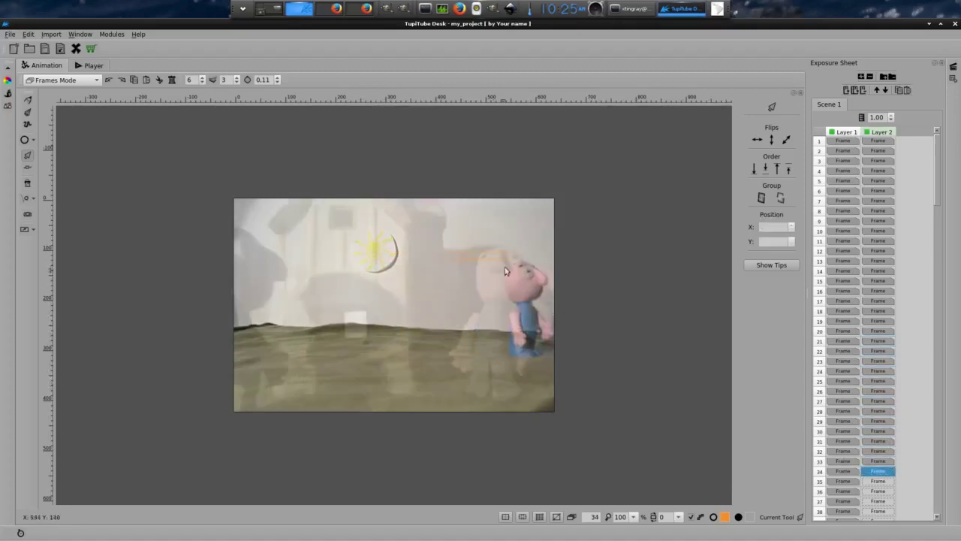
{"action": "key", "text": "ctrl+v"}
{"action": "key", "text": "Down"}
{"action": "key", "text": "ctrl+v"}
- Play the scene in the Player to check the orange halo, stop at frame 1, and return to the Player
{"action": "left_click", "coordinate": [885, 149]}
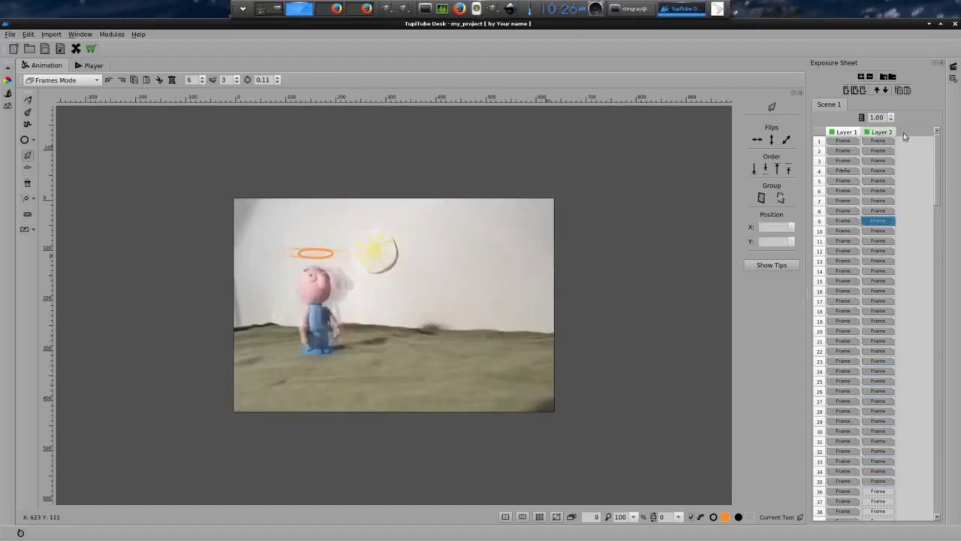
{"action": "left_click", "coordinate": [90, 66]}
{"action": "left_click", "coordinate": [468, 430]}
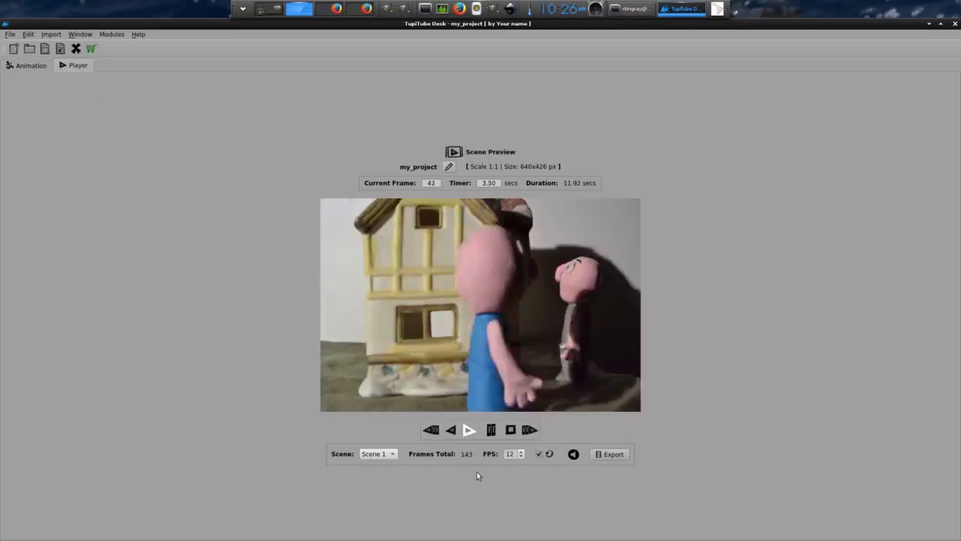
{"action": "left_click", "coordinate": [510, 430]}
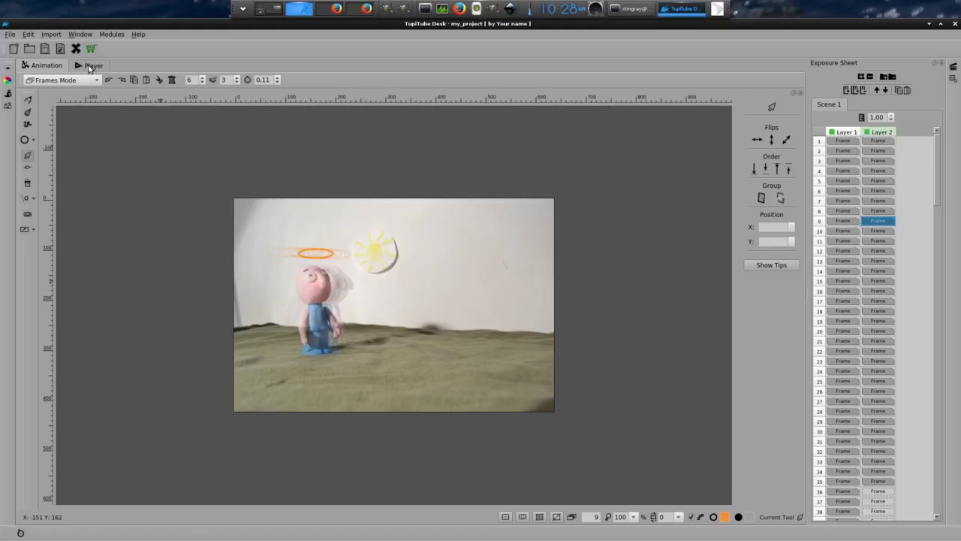
{"action": "left_click", "coordinate": [89, 66]}
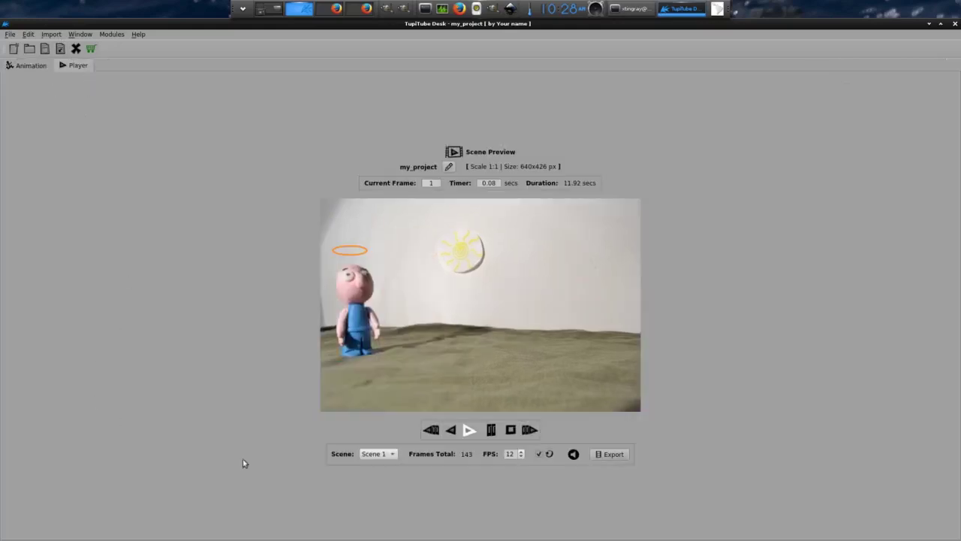
- Export Scene 1 as an MP4 video at 640×426 and 12 FPS, checking the output file path
{"action": "left_click", "coordinate": [609, 453]}
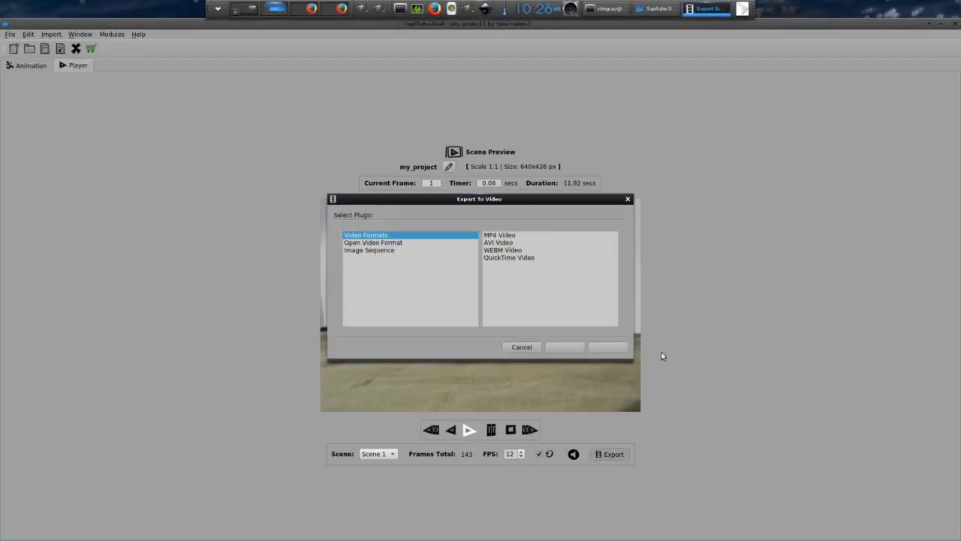
{"action": "left_click", "coordinate": [497, 235]}
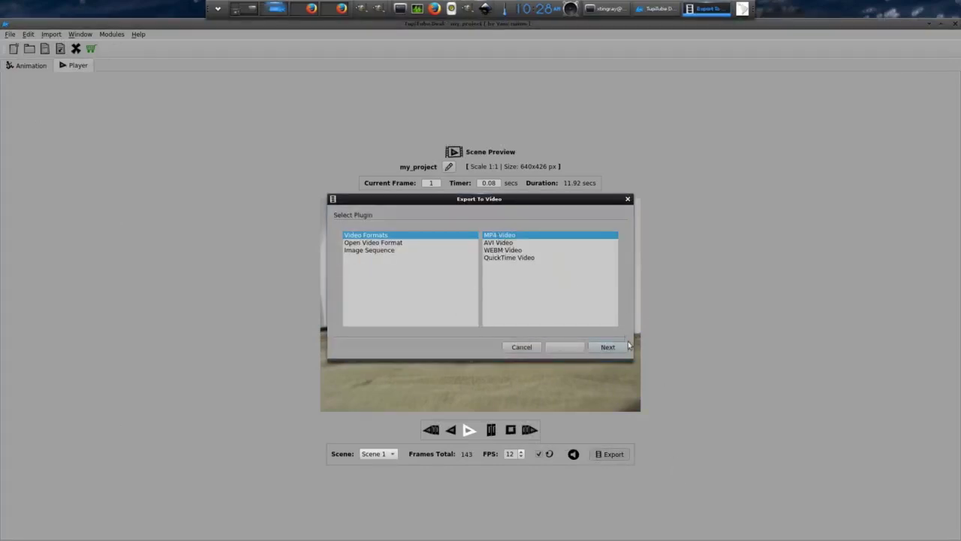
{"action": "left_click", "coordinate": [624, 351]}
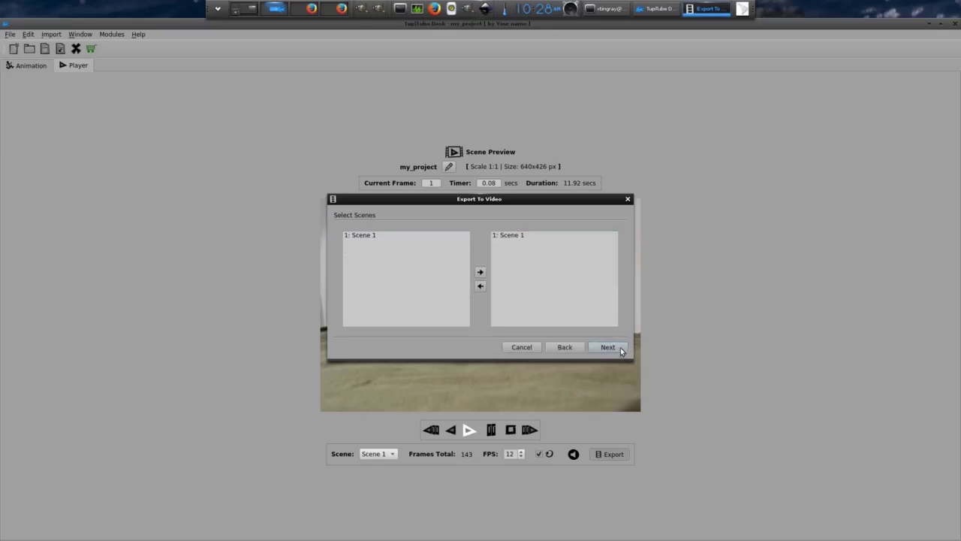
{"action": "left_click", "coordinate": [620, 349]}
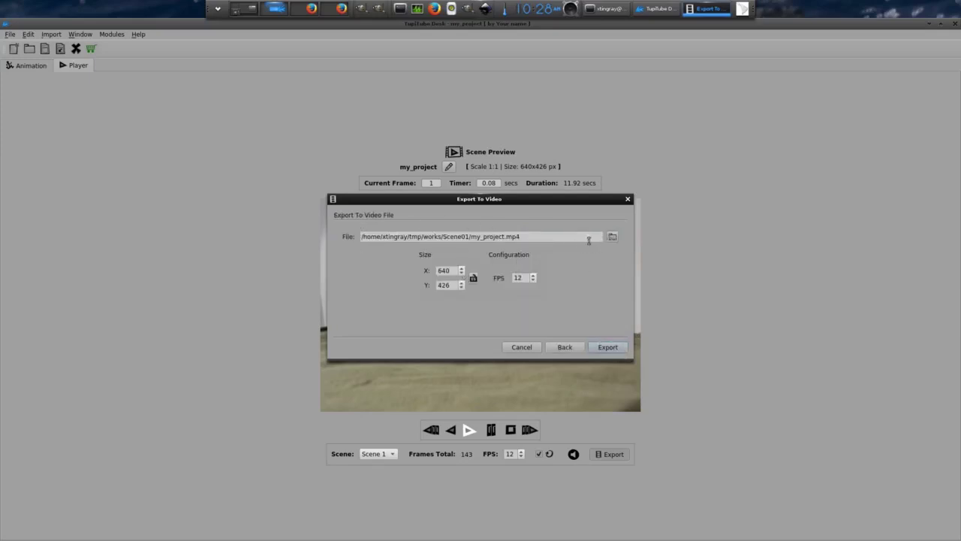
{"action": "left_click", "coordinate": [559, 238]}
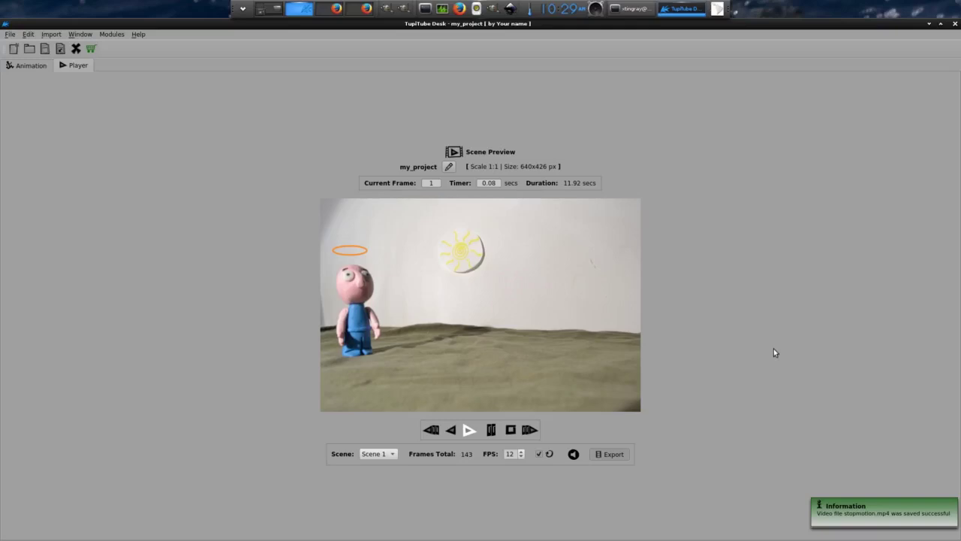
- In a new Terminal tab, change to the tmp/works/Scene01 export folder
{"action": "left_click", "coordinate": [650, 9]}
{"action": "left_click_drag", "start_coordinate": [494, 298], "coordinate": [507, 286]}
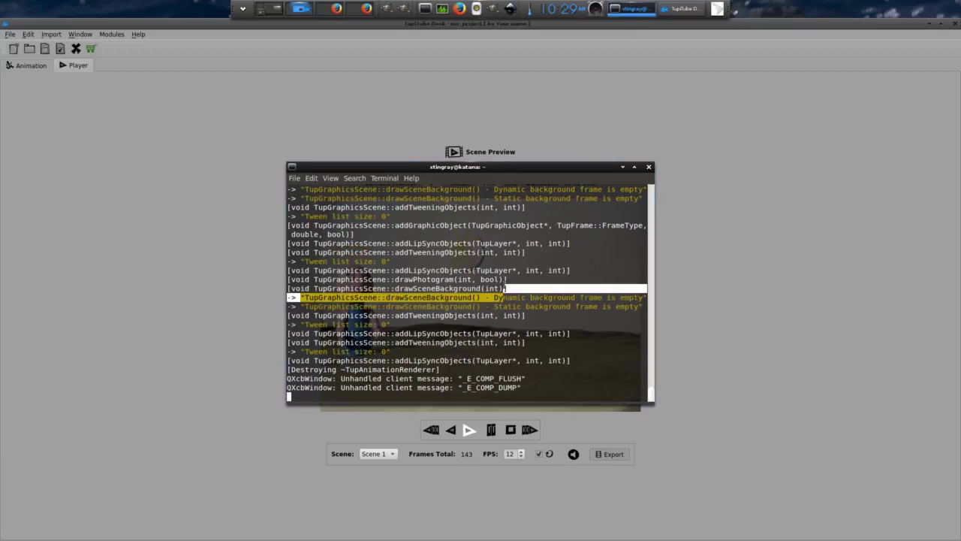
{"action": "key", "text": "ctrl+shift+t"}
{"action": "type", "text": "cd"}
{"action": "key", "text": "Return"}
{"action": "type", "text": "cd tmp/works/"}
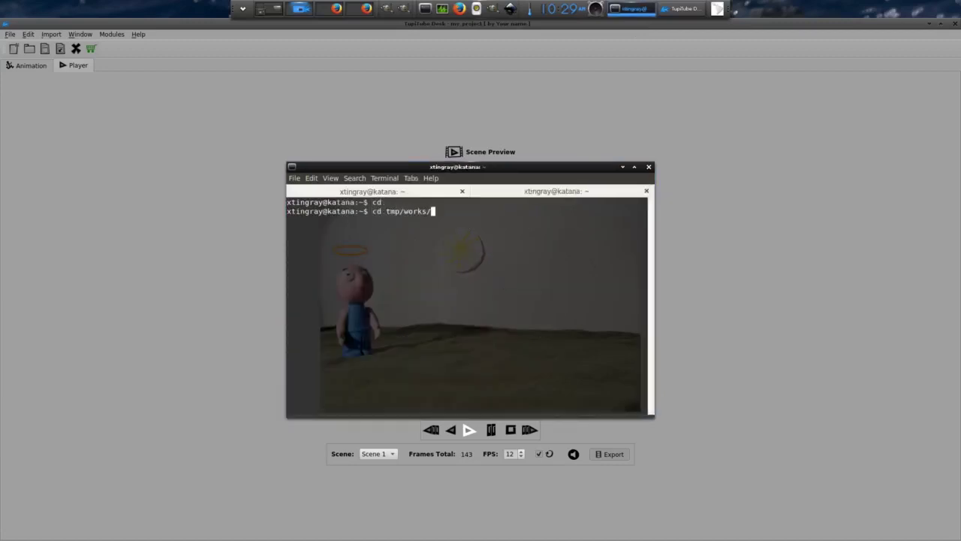
{"action": "type", "text": "Scene01"}
{"action": "key", "text": "Return"}
- List the folder's files and play stopmotion.mp4 with mplayer
{"action": "type", "text": "ls"}
{"action": "key", "text": "Return"}
{"action": "type", "text": "m"}
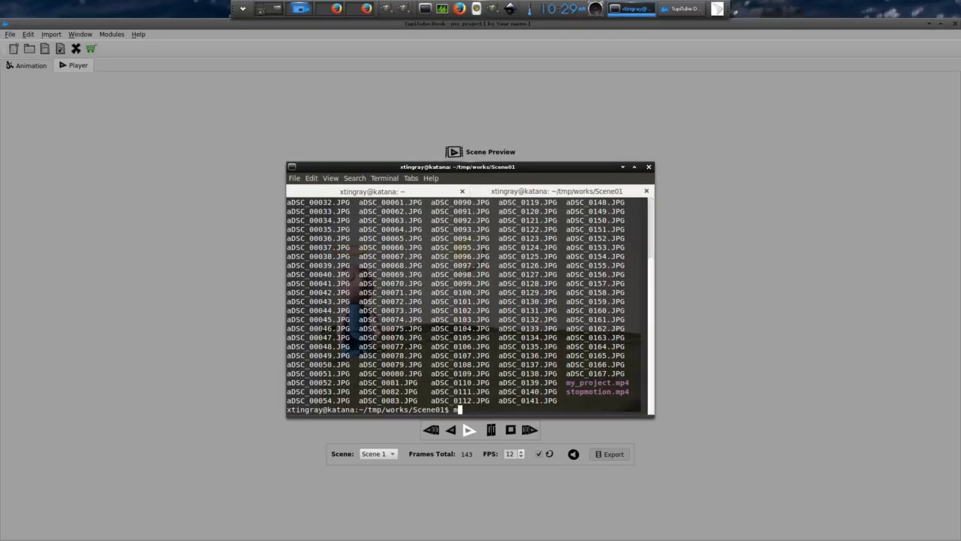
{"action": "type", "text": "player stopmotion.mp4"}
{"action": "key", "text": "Return"}
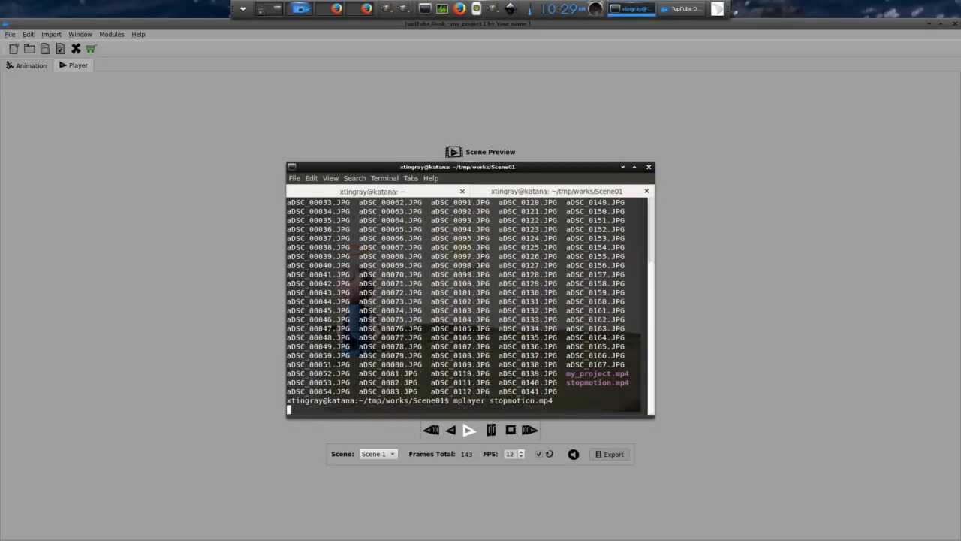